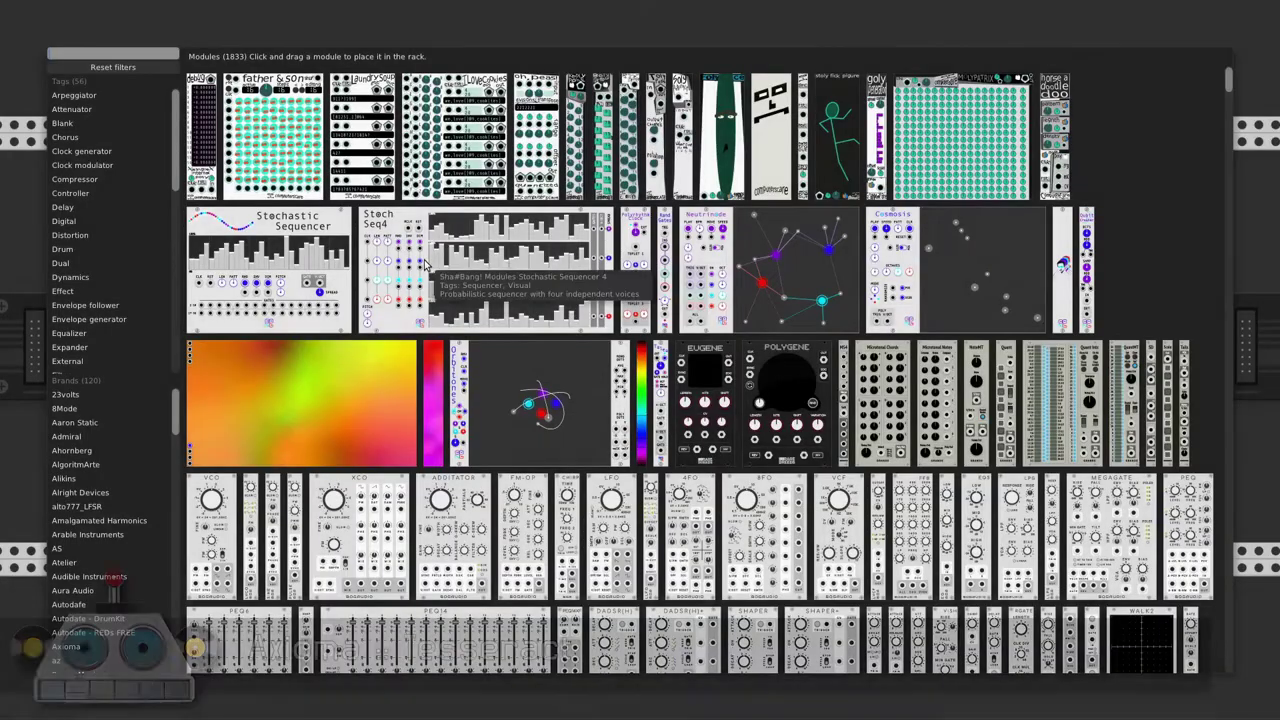
# Add the Axioma Tesseract module from a 'tesseract' search and move it right in the rack
pyautogui.write('esse')
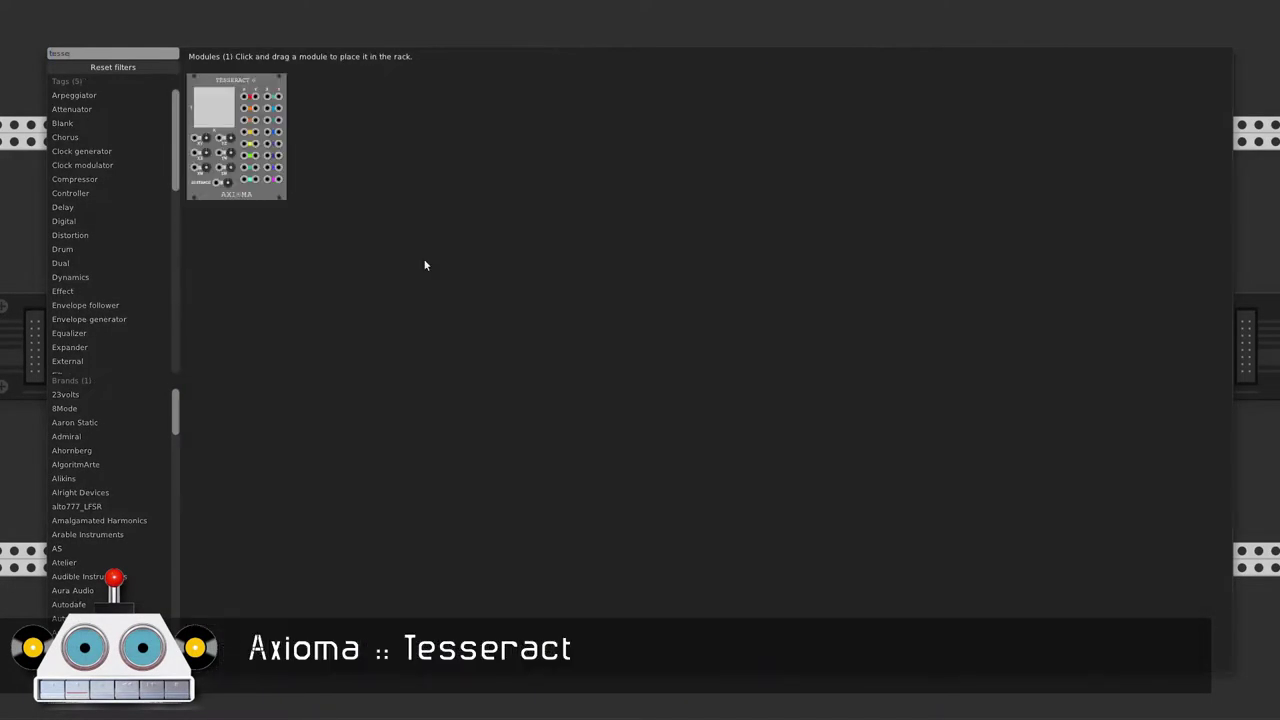
pyautogui.click(251, 193)
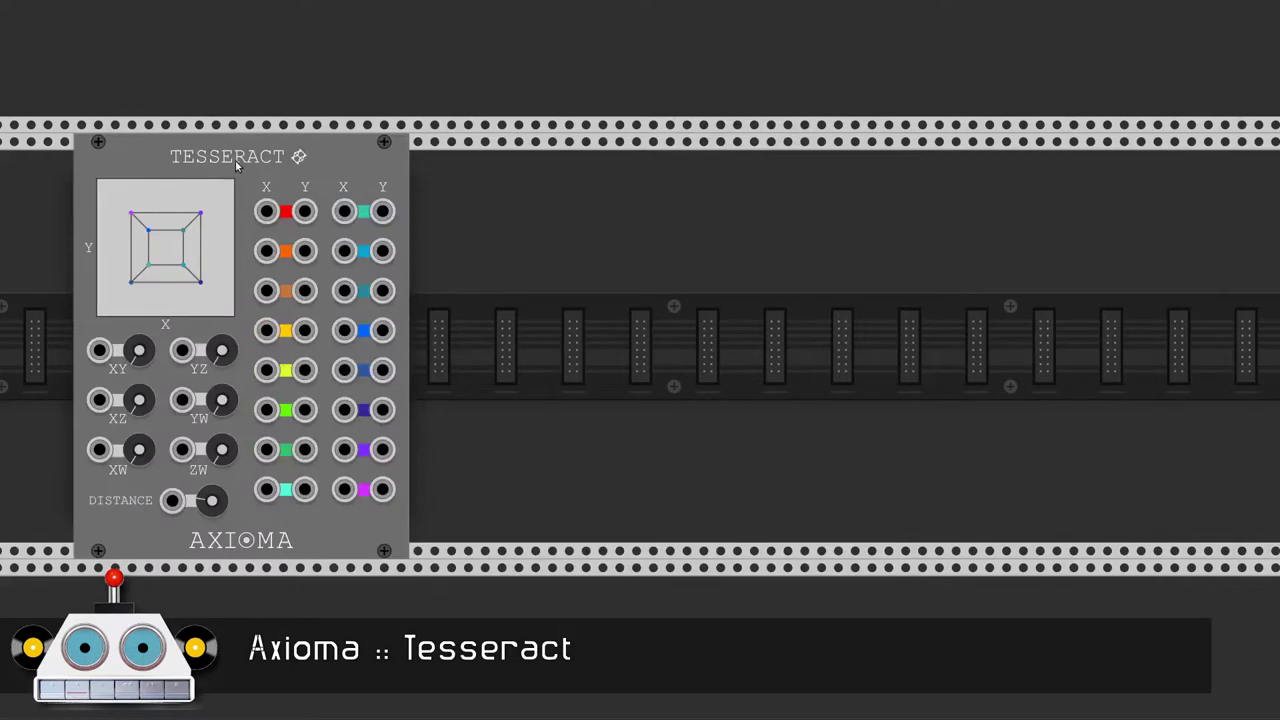
pyautogui.moveTo(236, 160); pyautogui.dragTo(485, 163)
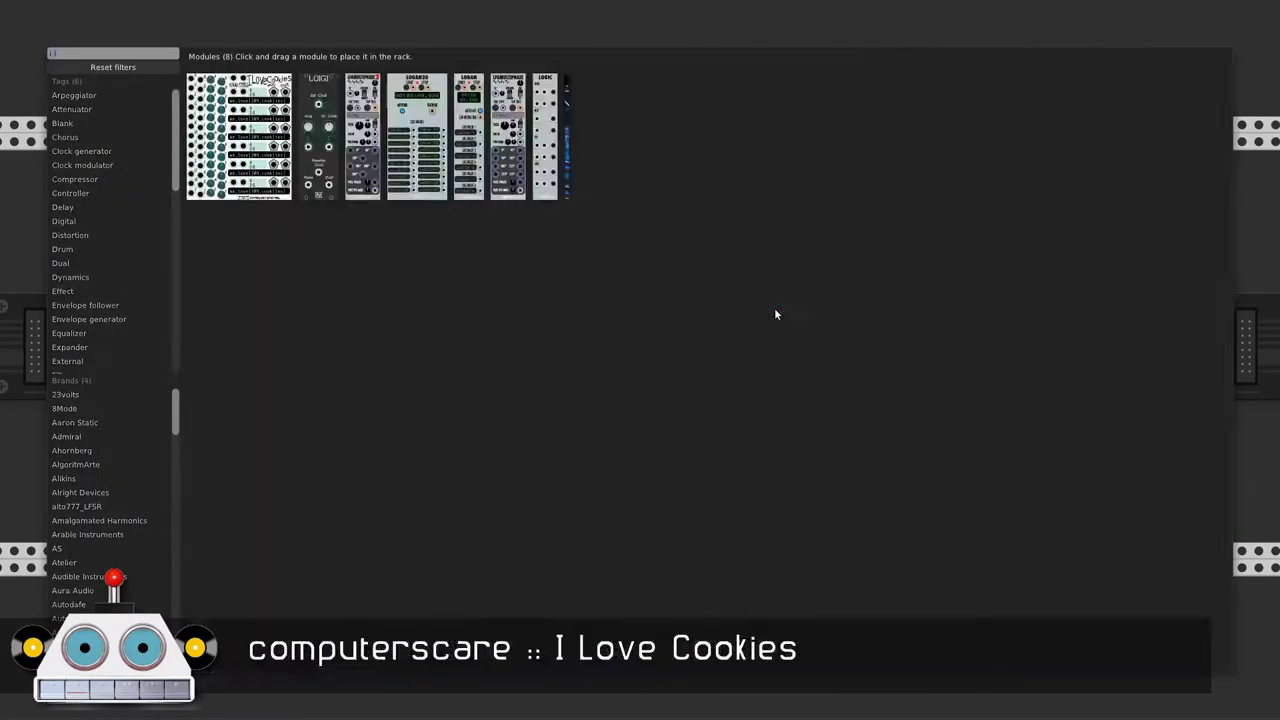
# Add I Love Cookies and the Impromptu CLKD clock, placing both beside Tesseract
pyautogui.click(258, 143)
pyautogui.moveTo(340, 158); pyautogui.dragTo(772, 160)
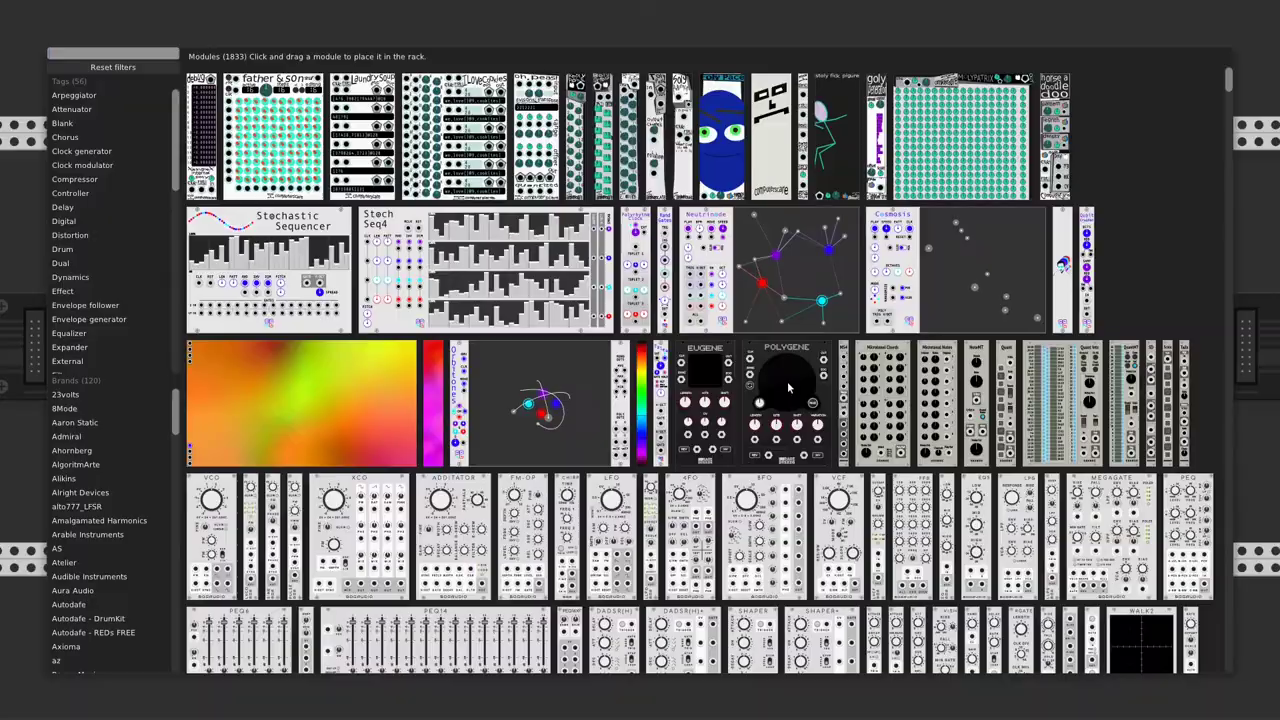
pyautogui.write('c')
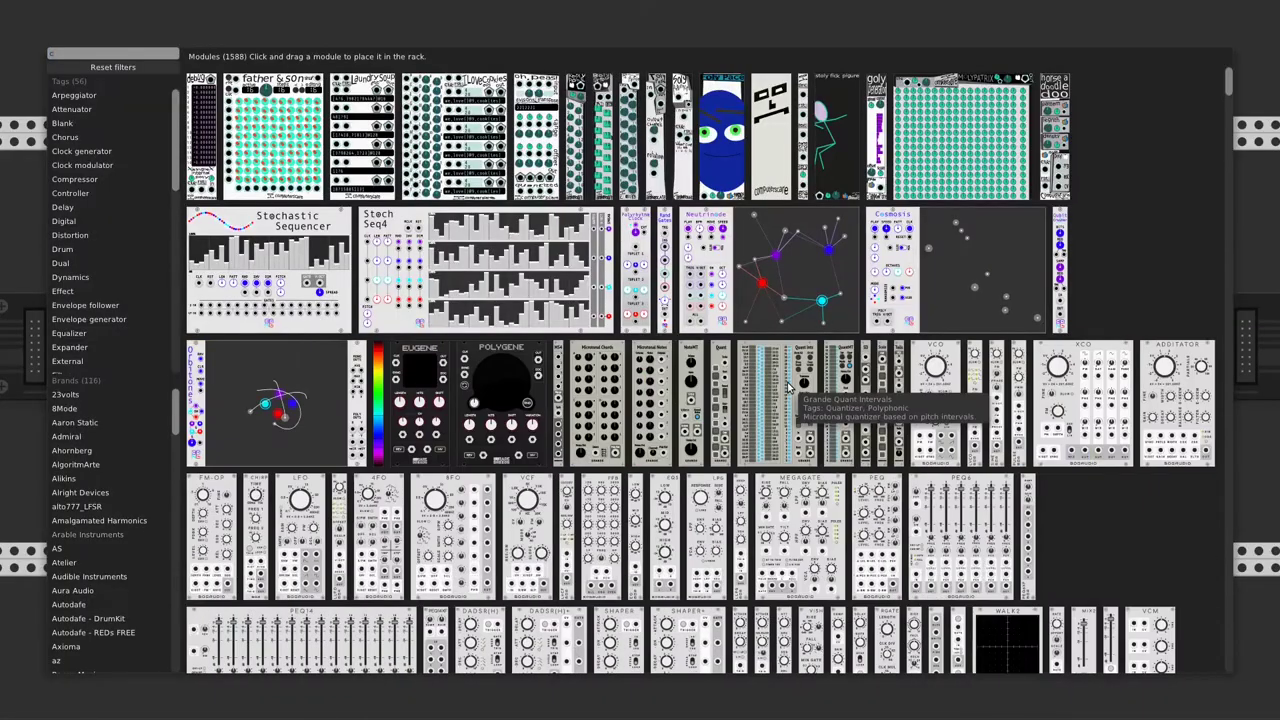
pyautogui.write('lk')
pyautogui.moveTo(213, 150); pyautogui.dragTo(851, 149)
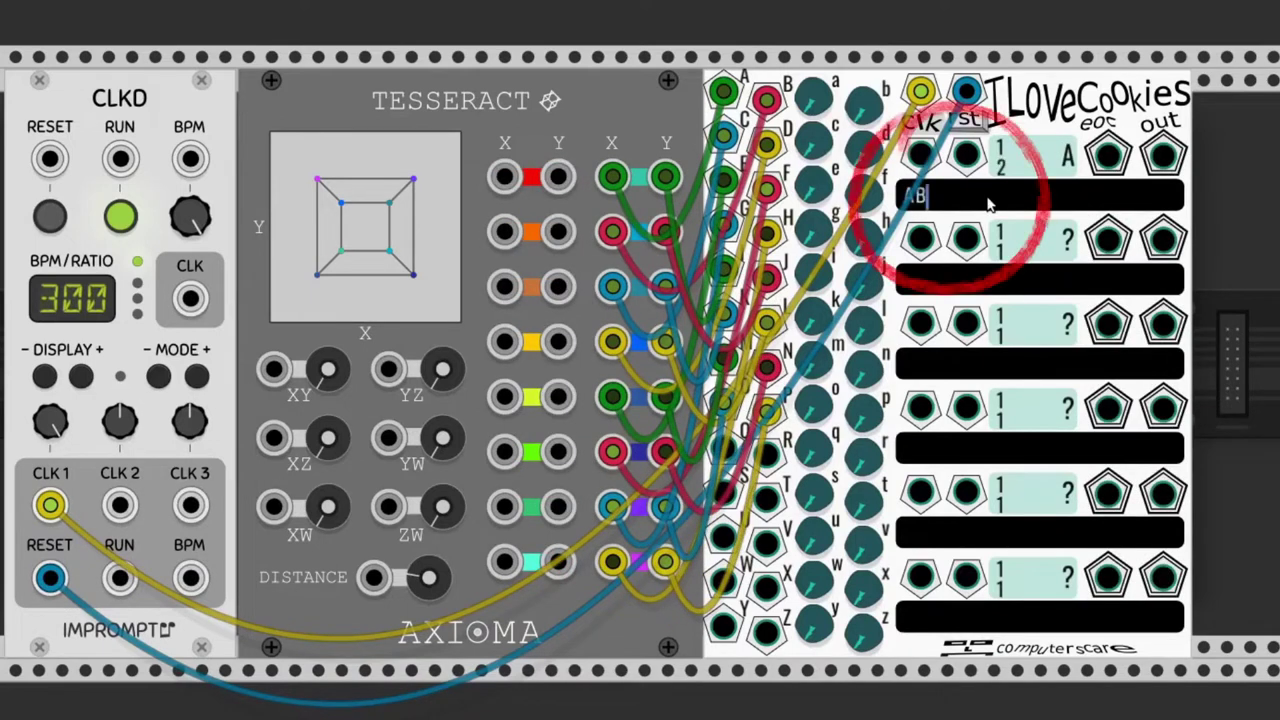
# Enter ABFBCGCDHDAEHGFE as the first I Love Cookies row sequence
pyautogui.write('B')
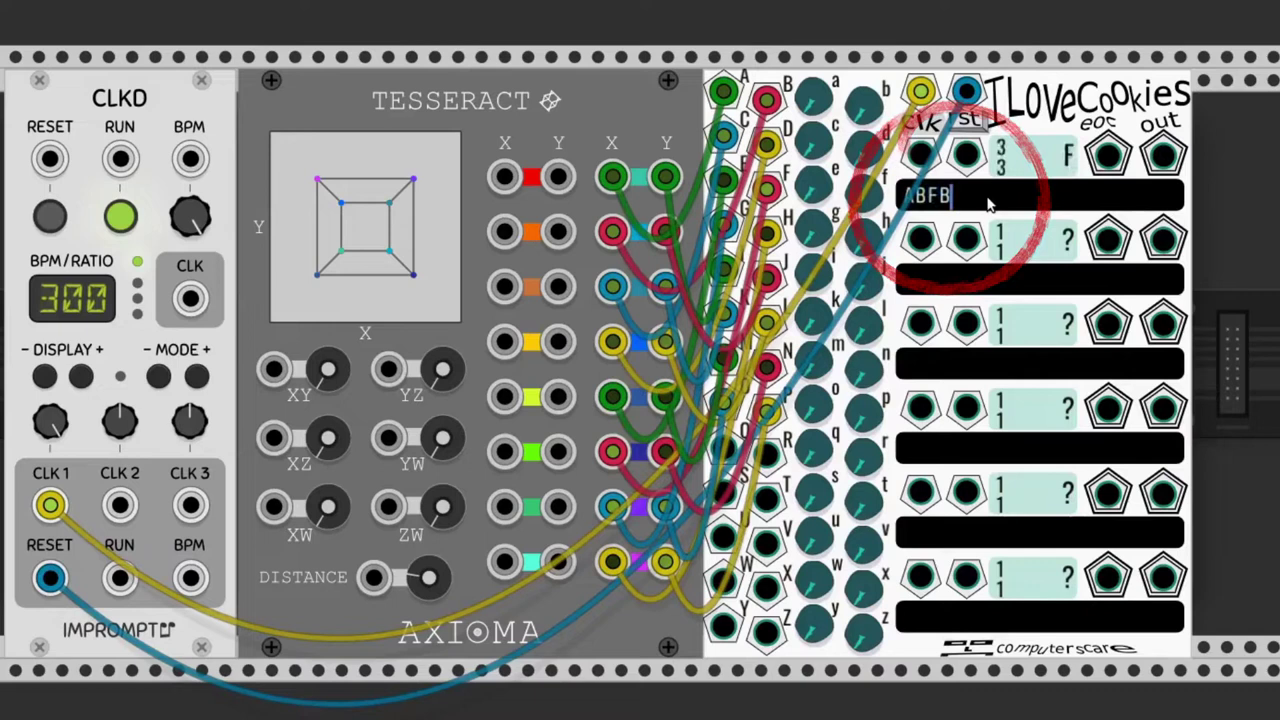
pyautogui.write('CGCDHDAEHGF')
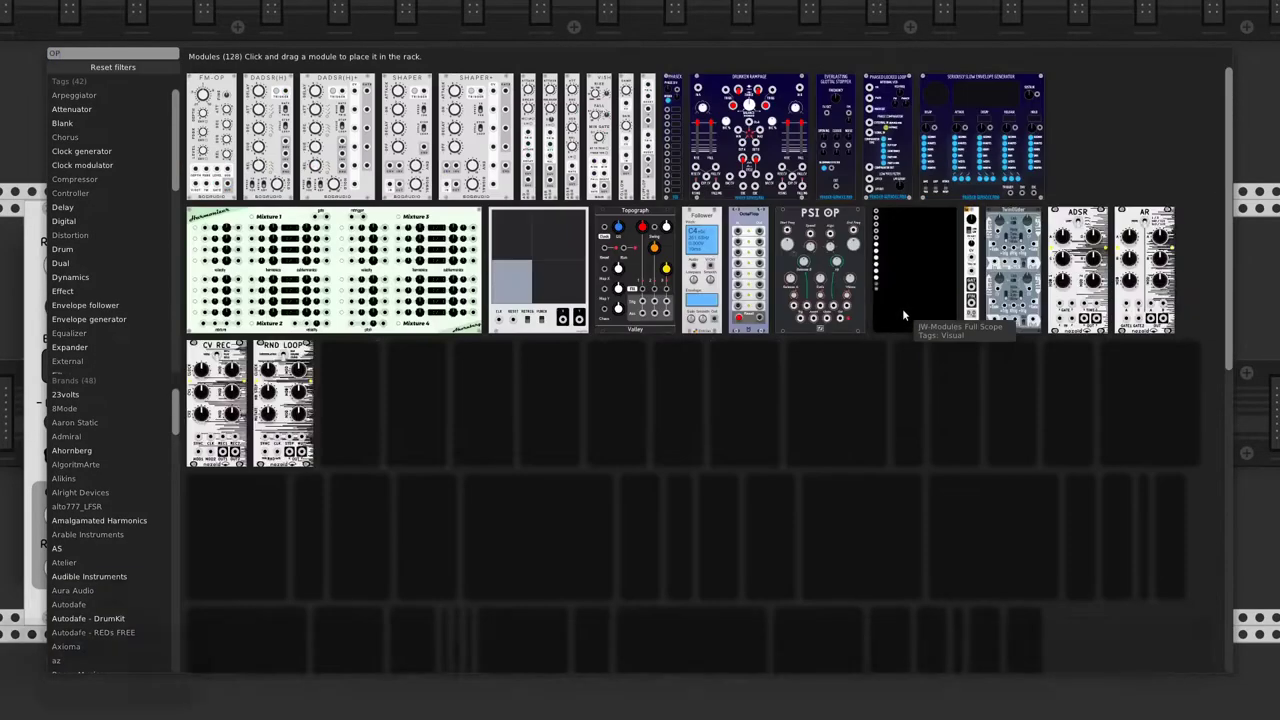
# Add and widen an Opsylloscope, patch the first sequence into X Input, and show labels
pyautogui.click(220, 143)
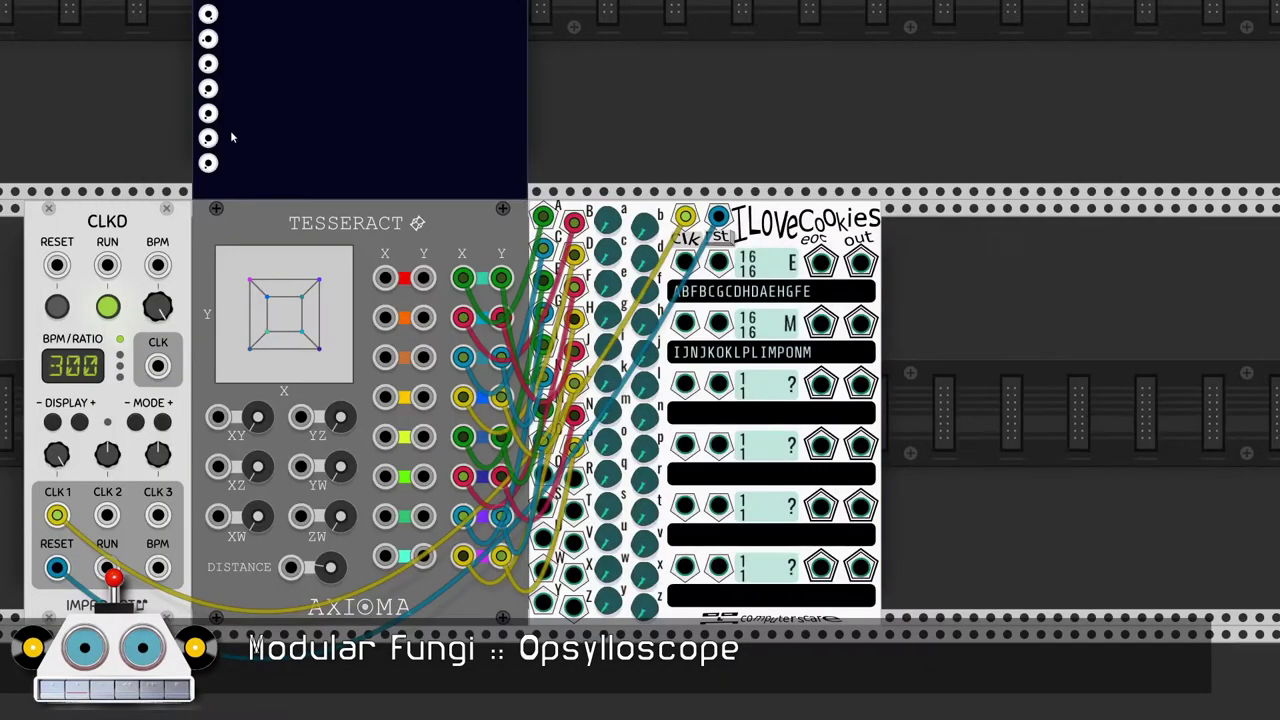
pyautogui.moveTo(1211, 461); pyautogui.dragTo(1266, 461)
pyautogui.moveTo(860, 262); pyautogui.dragTo(897, 216)
pyautogui.rightClick(952, 265)
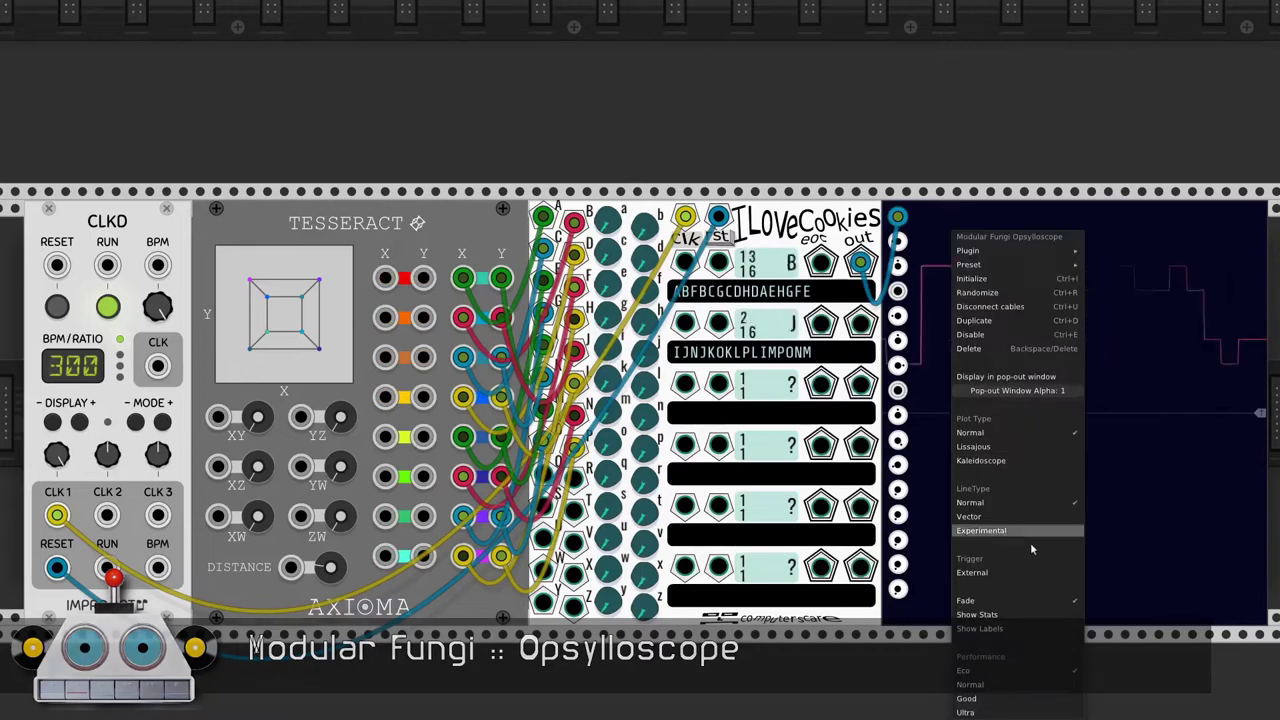
pyautogui.click(1026, 629)
# Patch the second sequence into Y Input and set Lissajous plotting with Good performance
pyautogui.moveTo(860, 322); pyautogui.dragTo(897, 291)
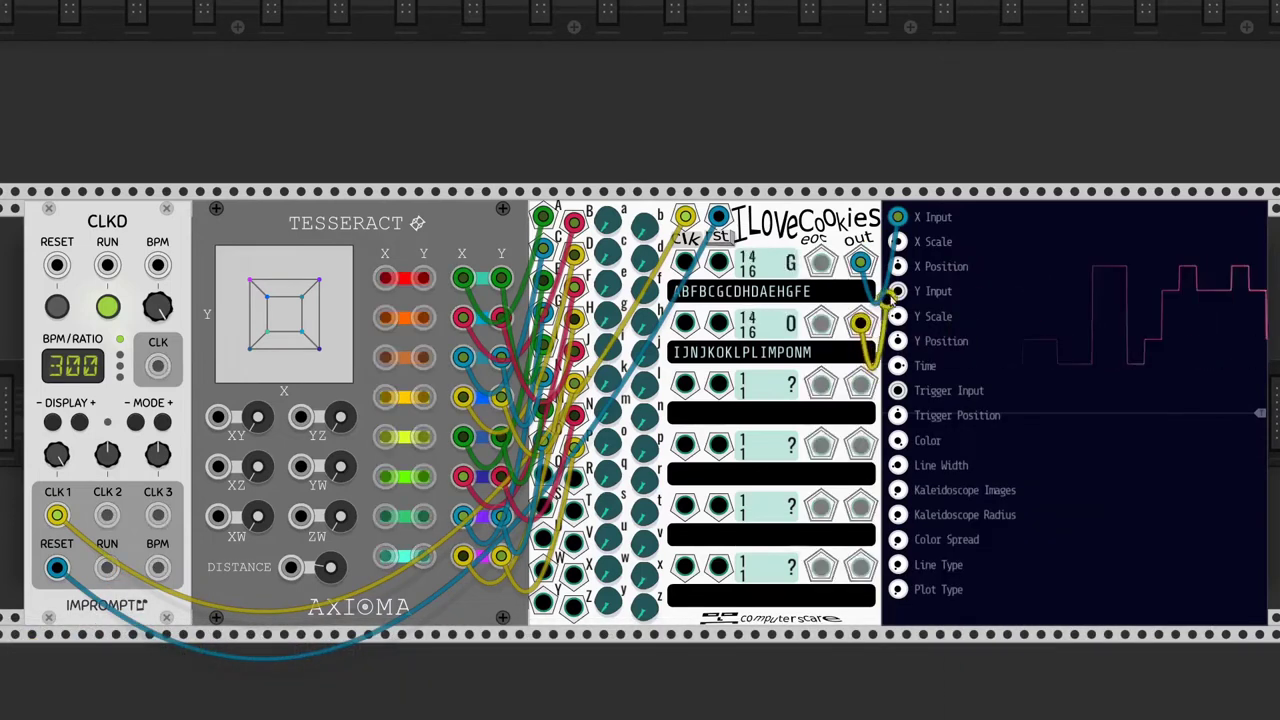
pyautogui.rightClick(1043, 375)
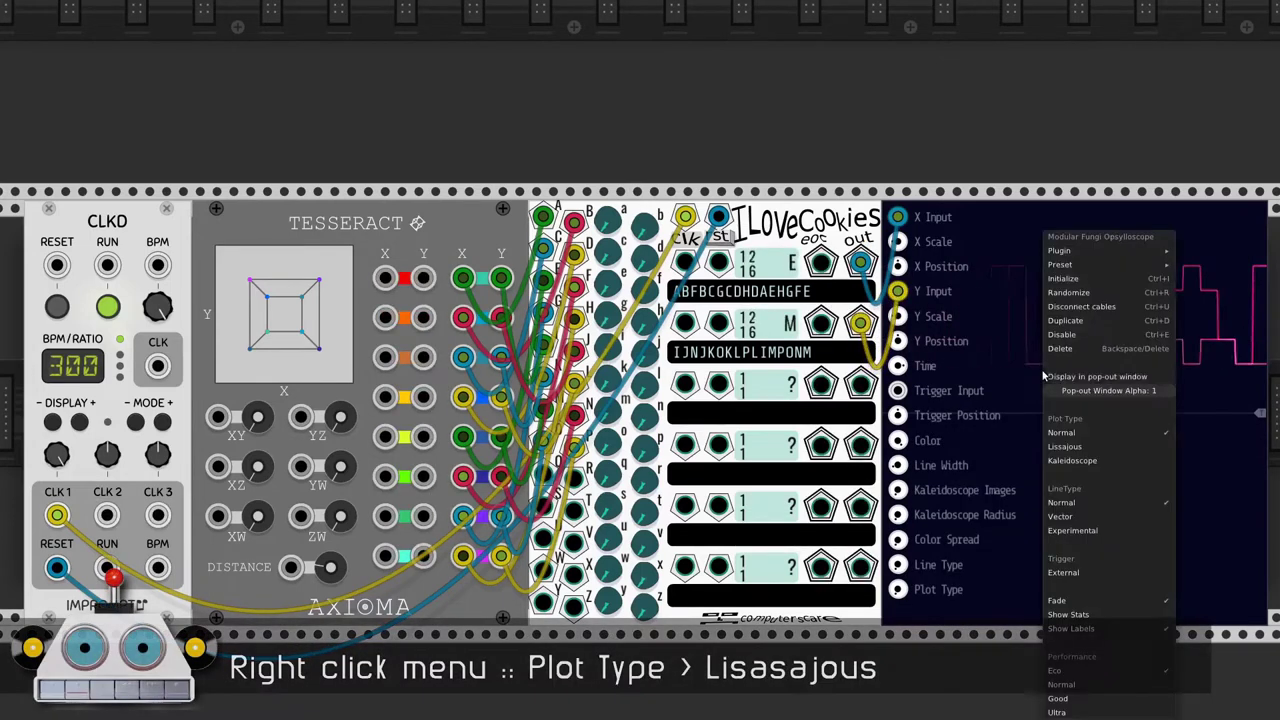
pyautogui.click(1094, 446)
pyautogui.rightClick(1096, 444)
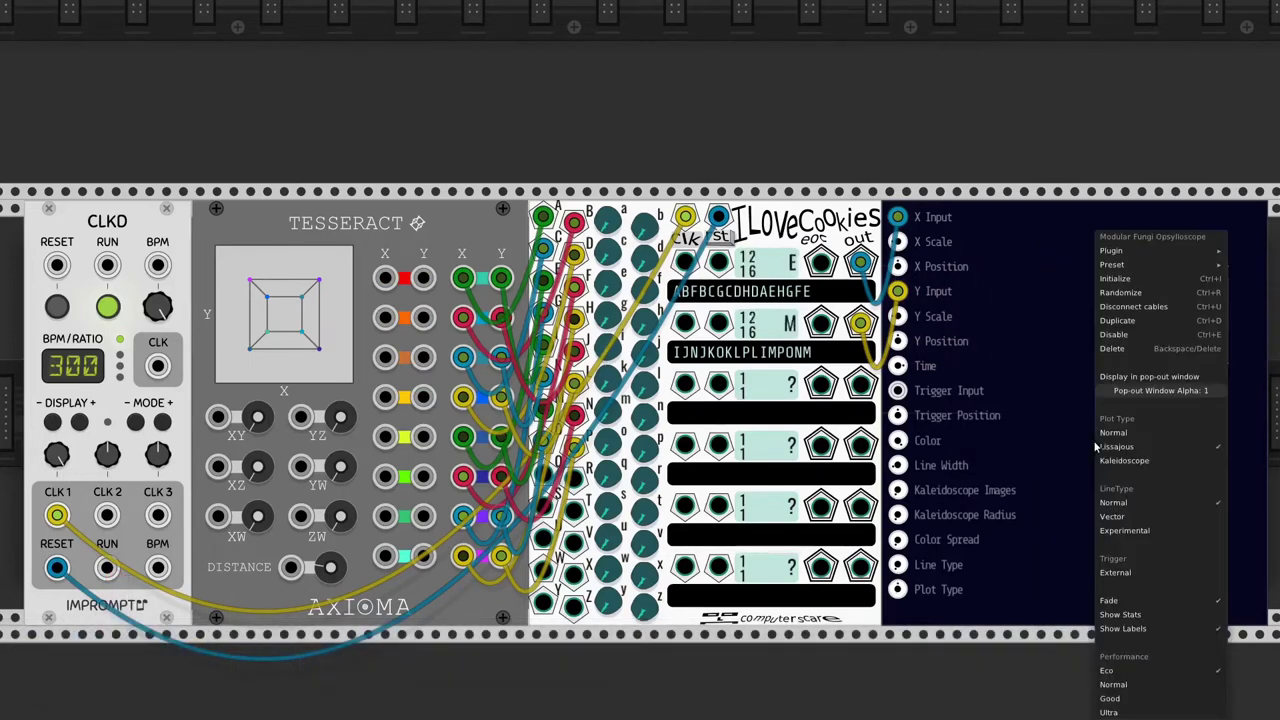
pyautogui.click(1112, 698)
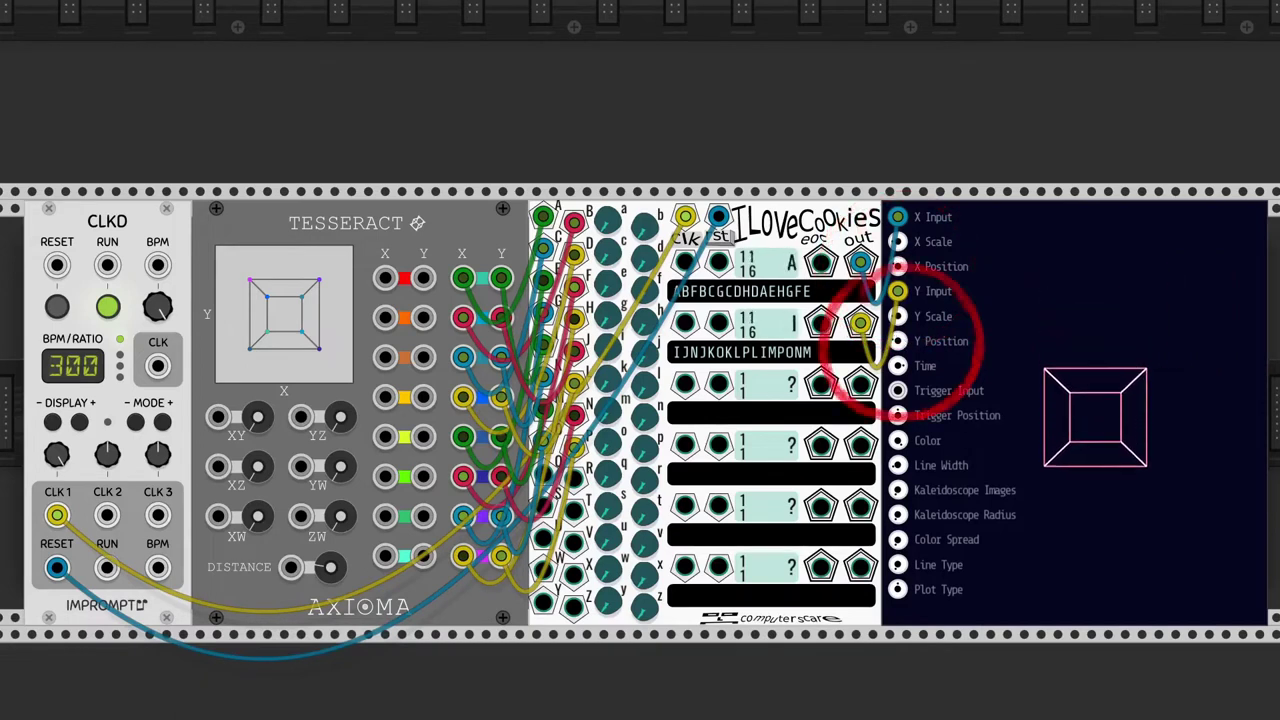
# Turn Tesseract's DISTANCE knob up to enlarge the projected cube's outer square
pyautogui.moveTo(302, 515); pyautogui.dragTo(302, 475)
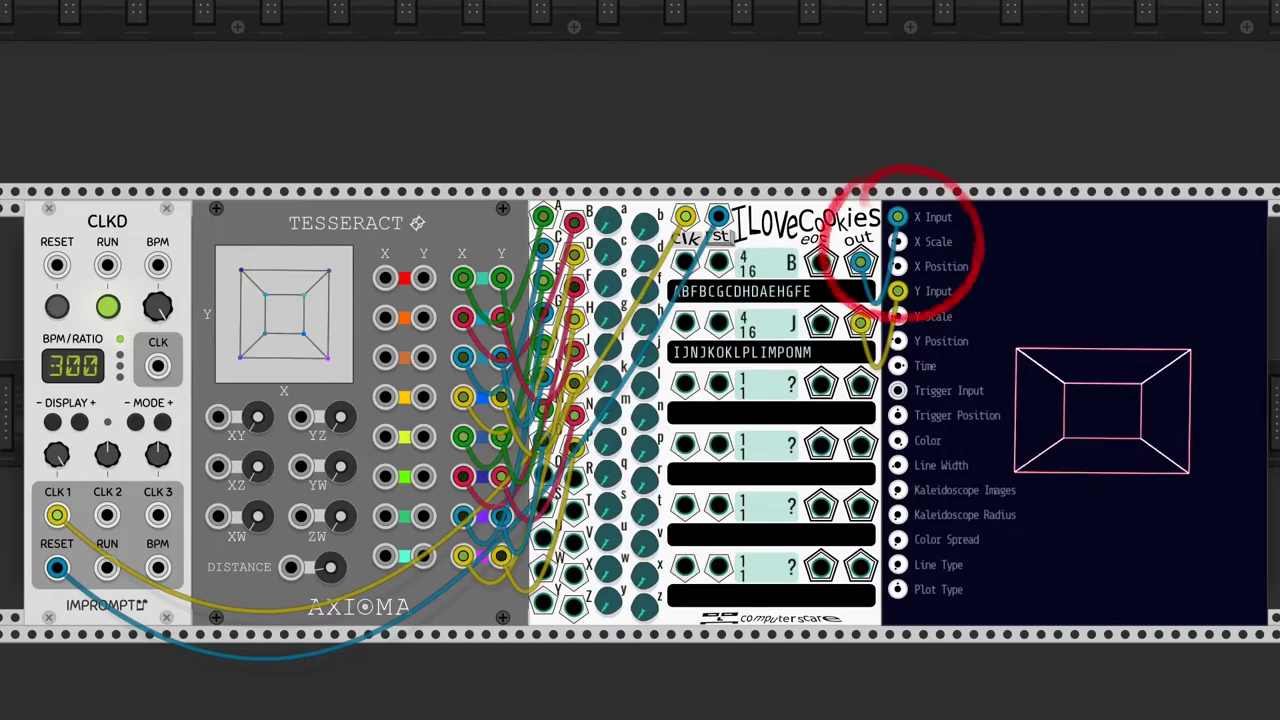
# Check the scope's Y Scale value in its context menu, leaving it unchanged
pyautogui.rightClick(900, 317)
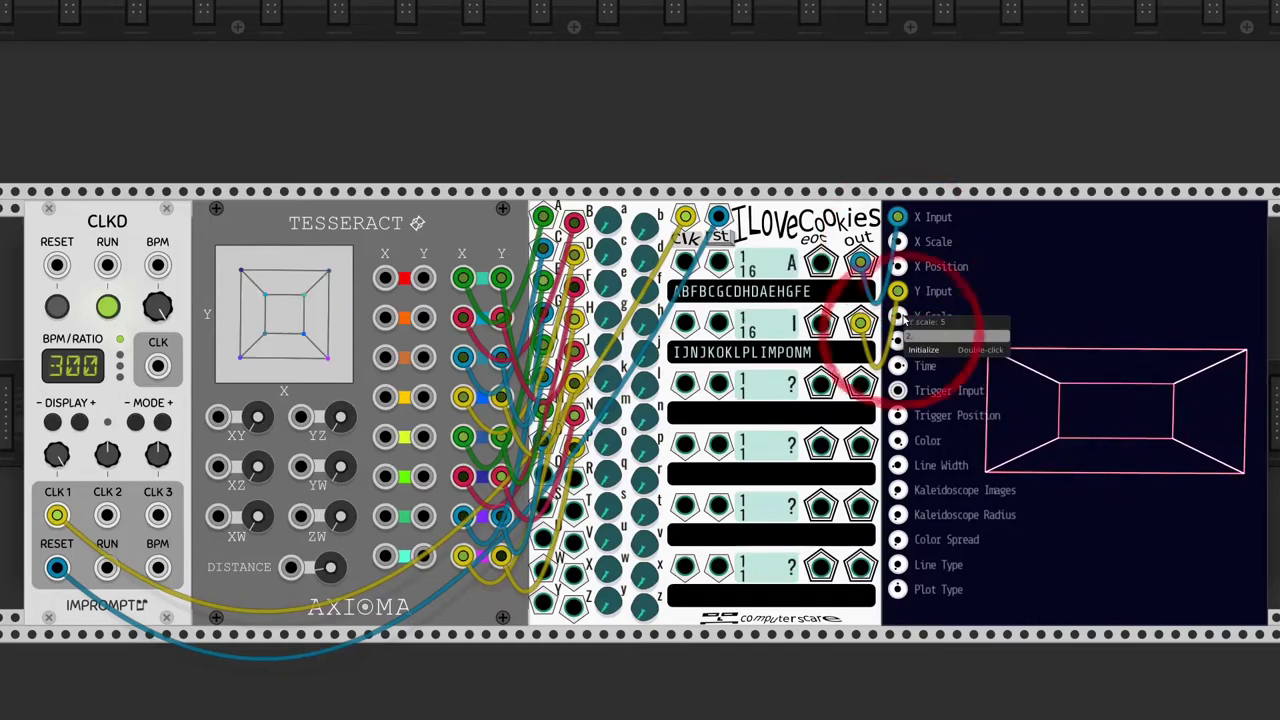
pyautogui.press('Escape')
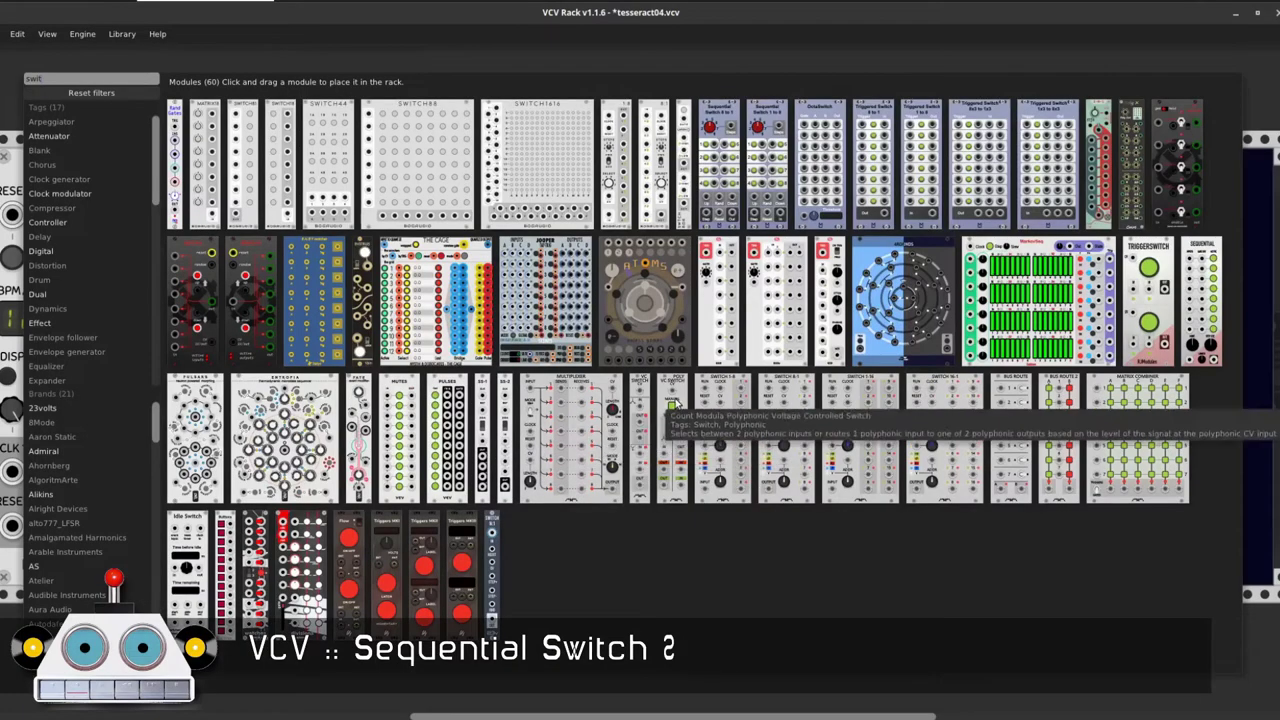
# Add a Sequential Switch 2, duplicate it, and clock both from CLKD
pyautogui.click(505, 449)
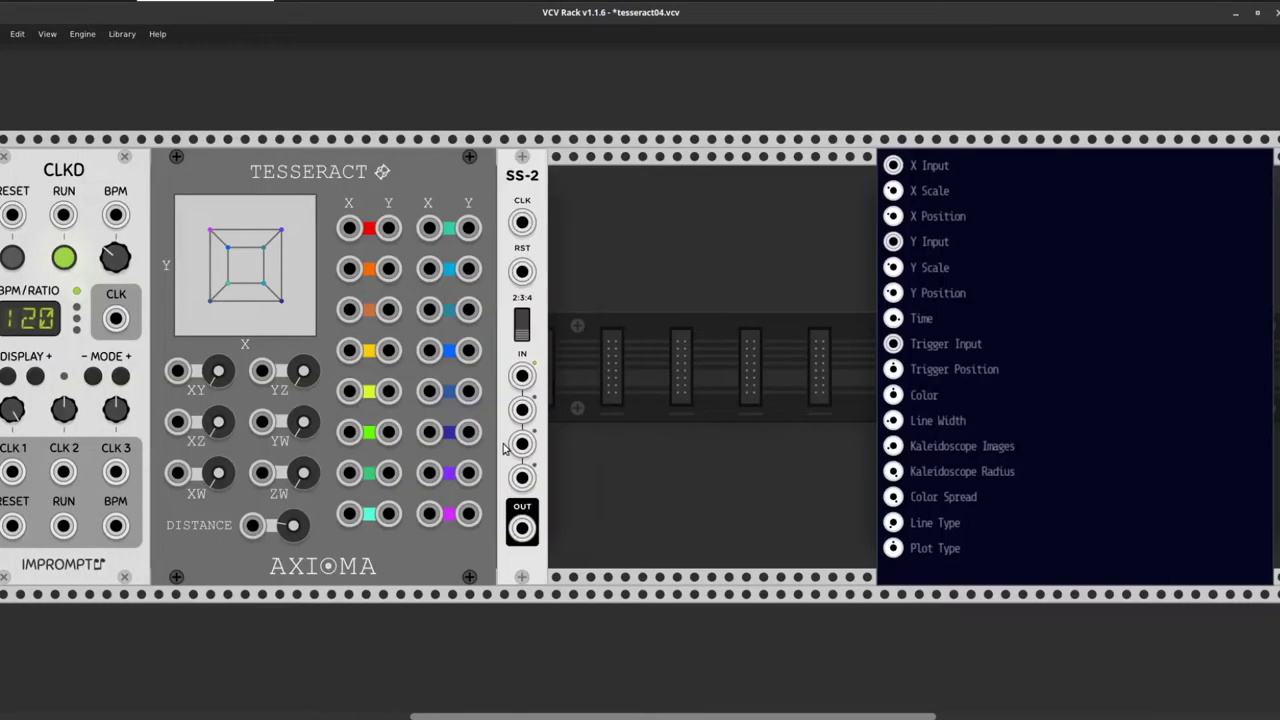
pyautogui.hotkey('ctrl', 'd')
pyautogui.moveTo(12, 471)
pyautogui.mouseDown()
pyautogui.moveTo(522, 222)
pyautogui.moveTo(290, 525)
pyautogui.moveTo(12, 471)
pyautogui.mouseUp()
pyautogui.moveTo(15, 524); pyautogui.dragTo(514, 150)
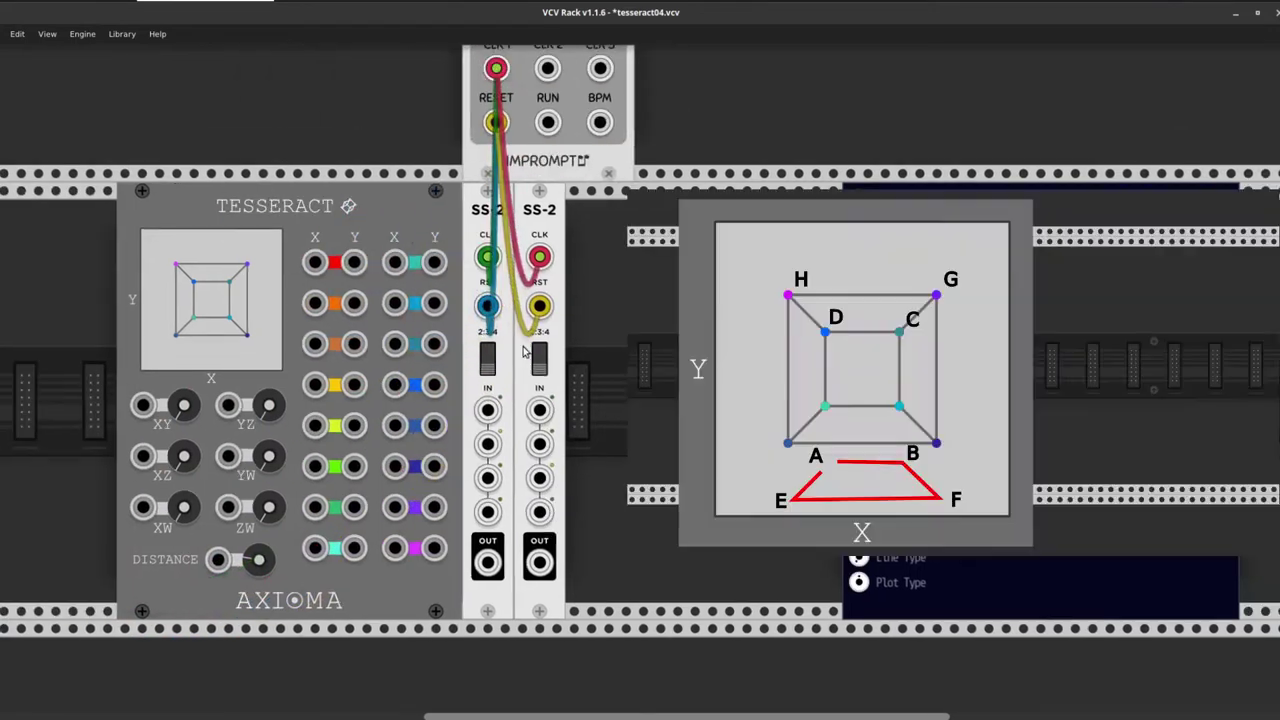
# Route Tesseract's X outputs into the first switch and Y outputs into the second
pyautogui.moveTo(394, 262); pyautogui.dragTo(487, 410)
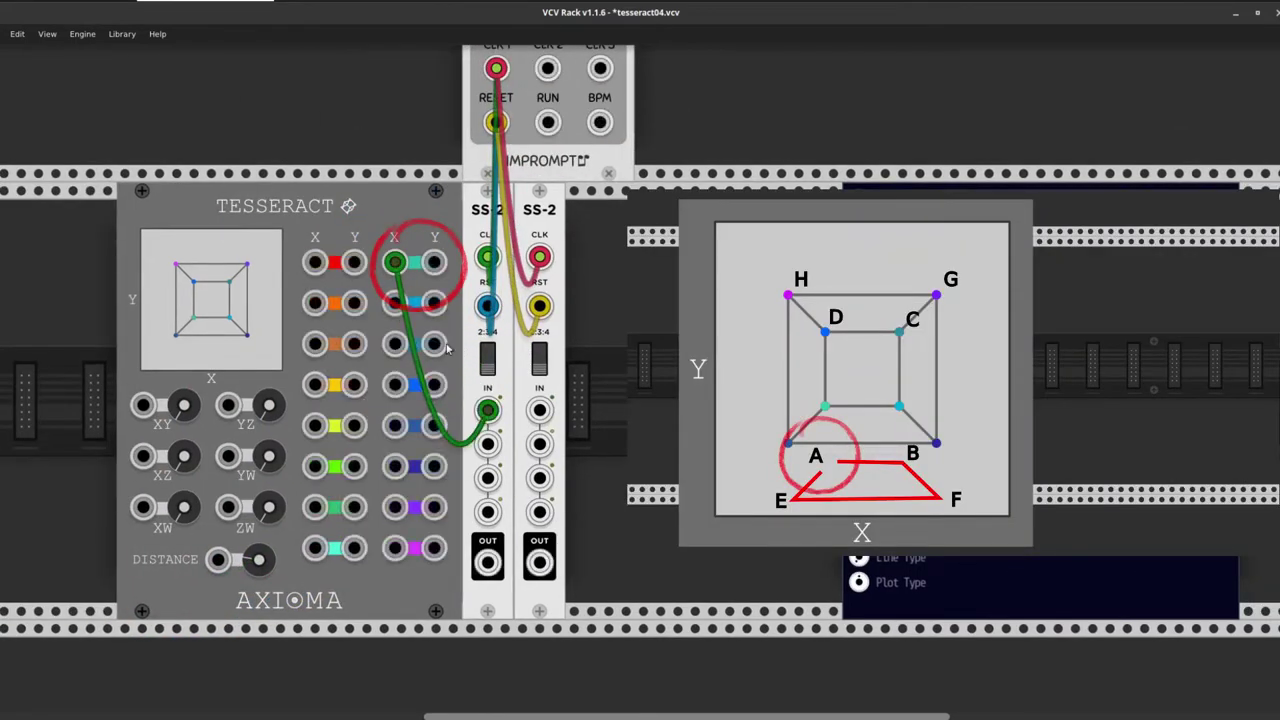
pyautogui.moveTo(434, 262); pyautogui.dragTo(539, 410)
pyautogui.moveTo(394, 302); pyautogui.dragTo(487, 443)
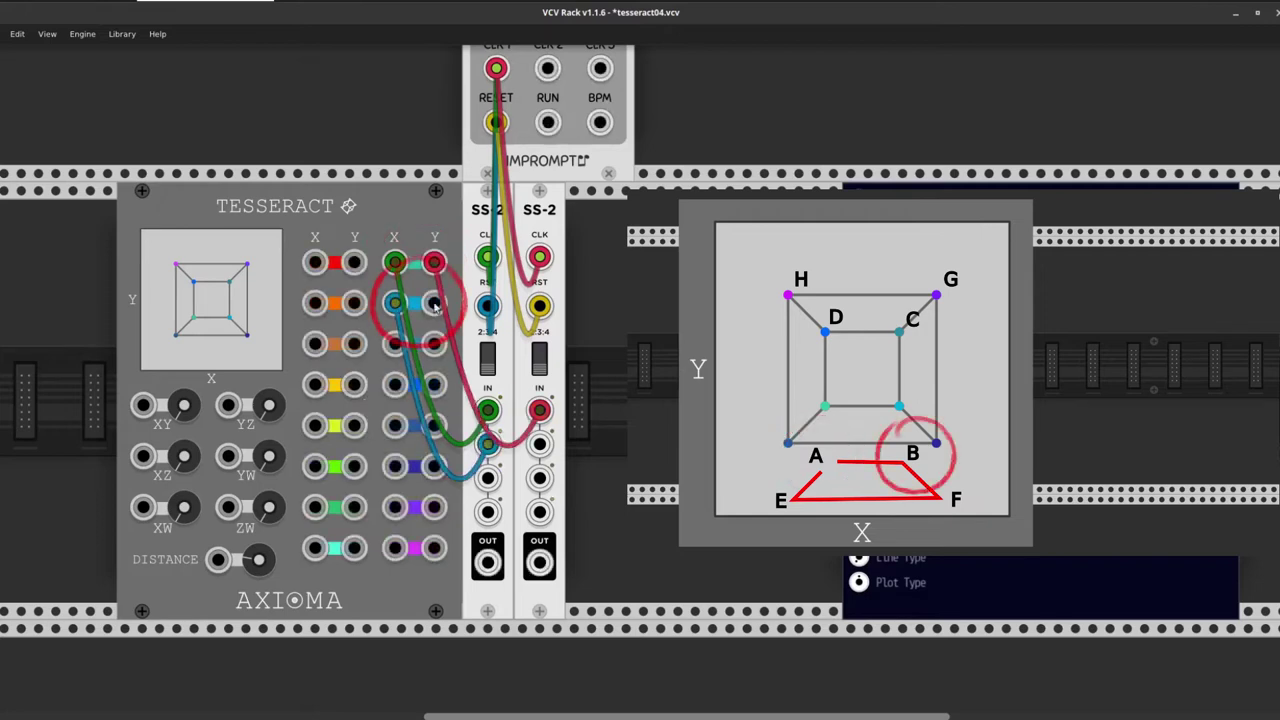
pyautogui.moveTo(434, 305); pyautogui.dragTo(539, 443)
pyautogui.moveTo(394, 466); pyautogui.dragTo(539, 478)
pyautogui.moveTo(394, 425); pyautogui.dragTo(487, 512)
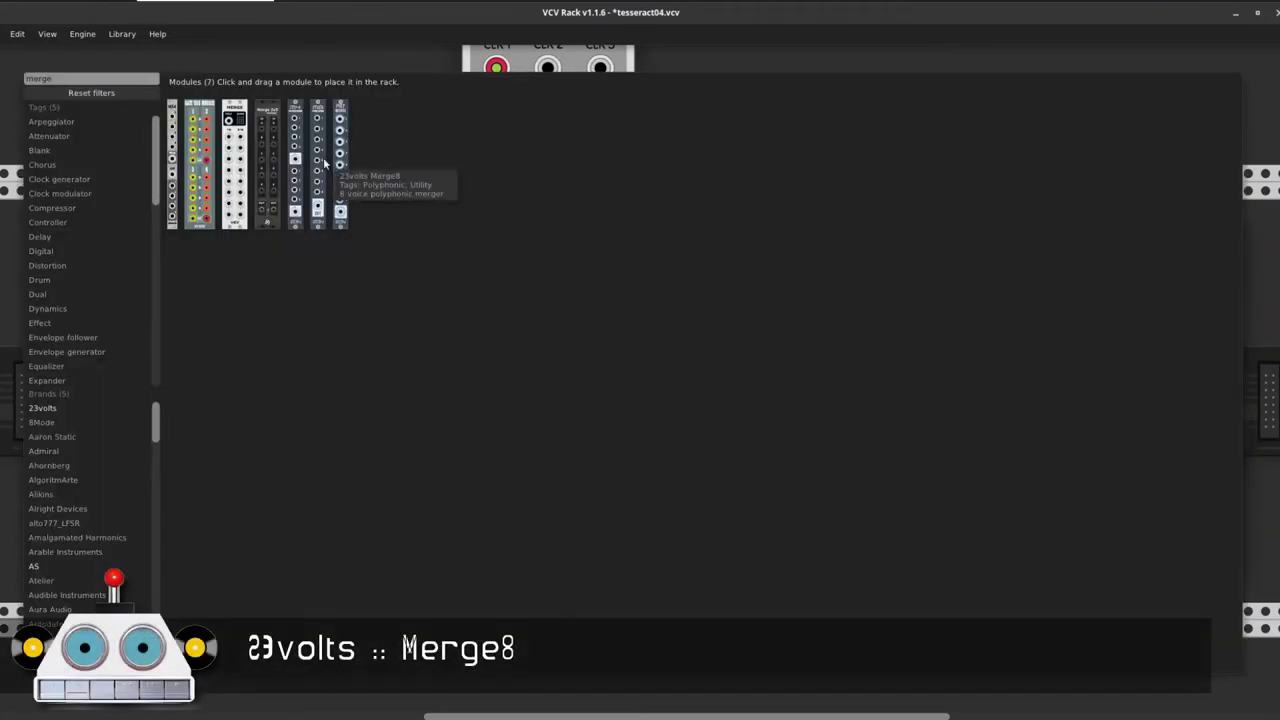
# Add two Merge8 modules feeding the scope's X and Y inputs from the two SS-2 outputs
pyautogui.click(368, 169)
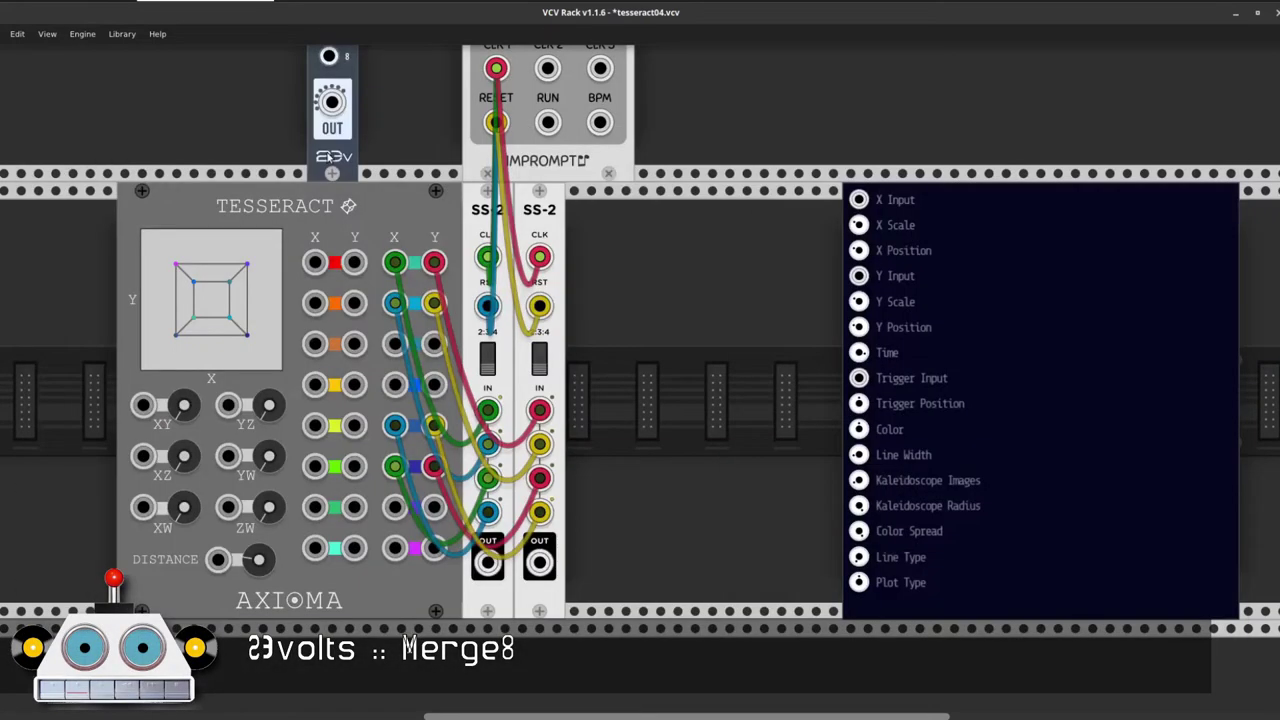
pyautogui.moveTo(331, 155); pyautogui.dragTo(750, 215)
pyautogui.hotkey('ctrl', 'd')
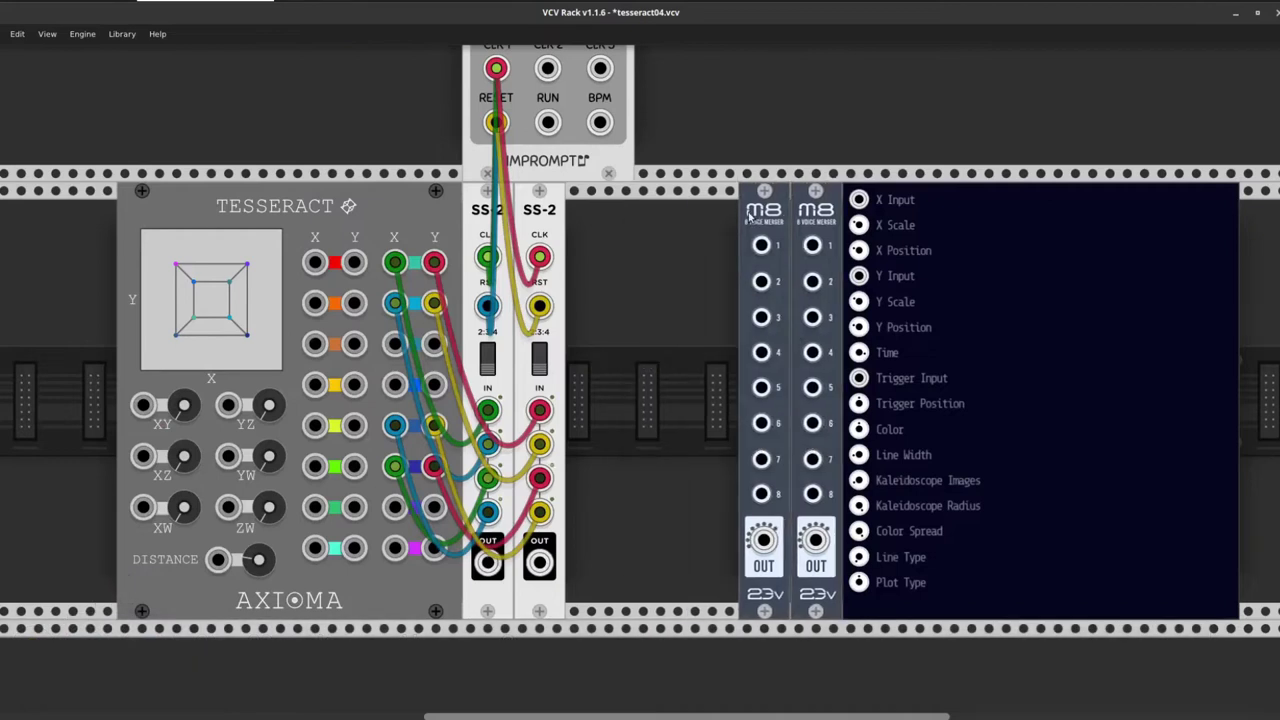
pyautogui.moveTo(763, 540); pyautogui.dragTo(858, 199)
pyautogui.moveTo(815, 540); pyautogui.dragTo(858, 276)
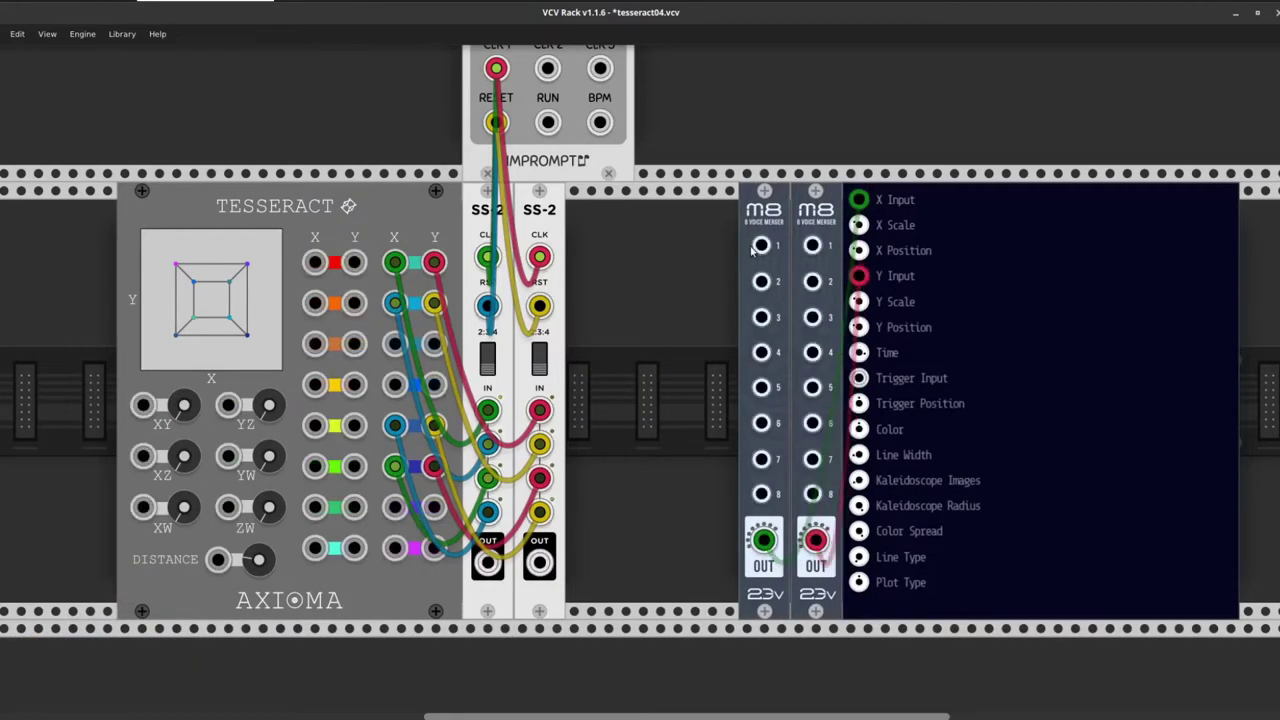
pyautogui.moveTo(761, 245); pyautogui.dragTo(487, 563)
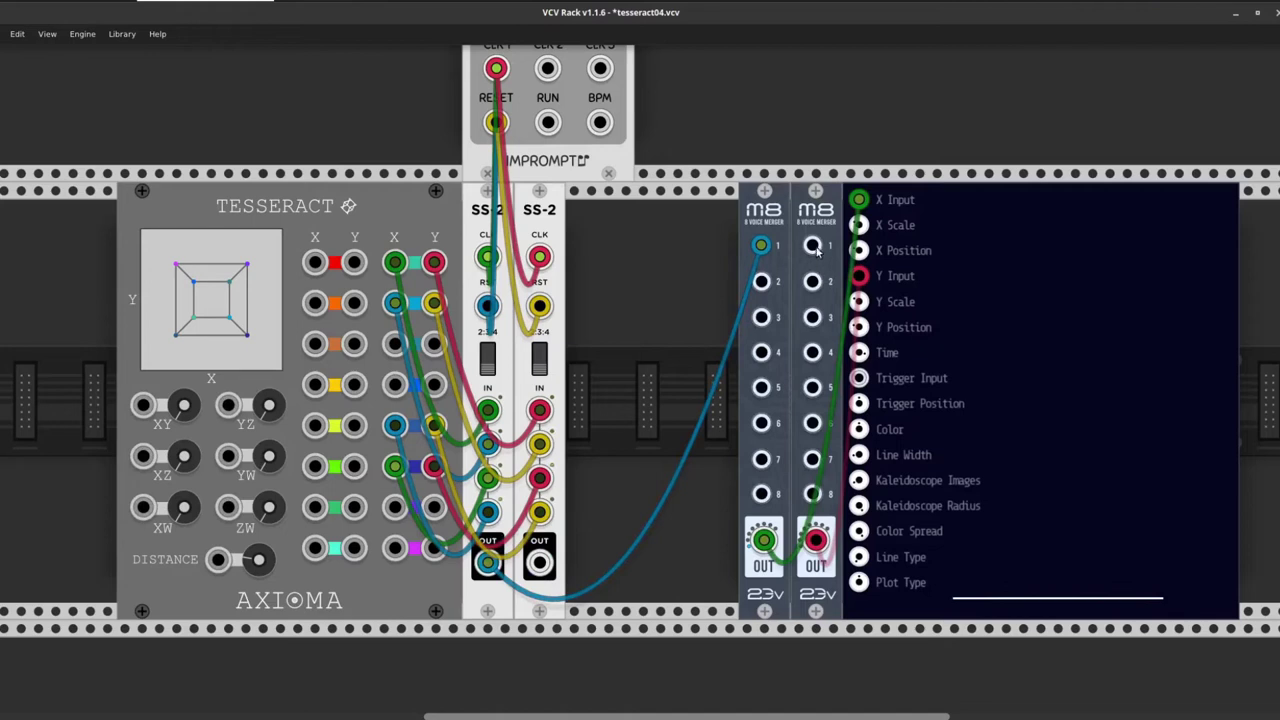
pyautogui.moveTo(812, 245)
pyautogui.mouseDown()
pyautogui.moveTo(600, 520)
pyautogui.moveTo(539, 563)
pyautogui.mouseUp()
# Make room and add two more SS-2 switches clocked and reset from CLKD
pyautogui.moveTo(498, 225); pyautogui.dragTo(395, 225)
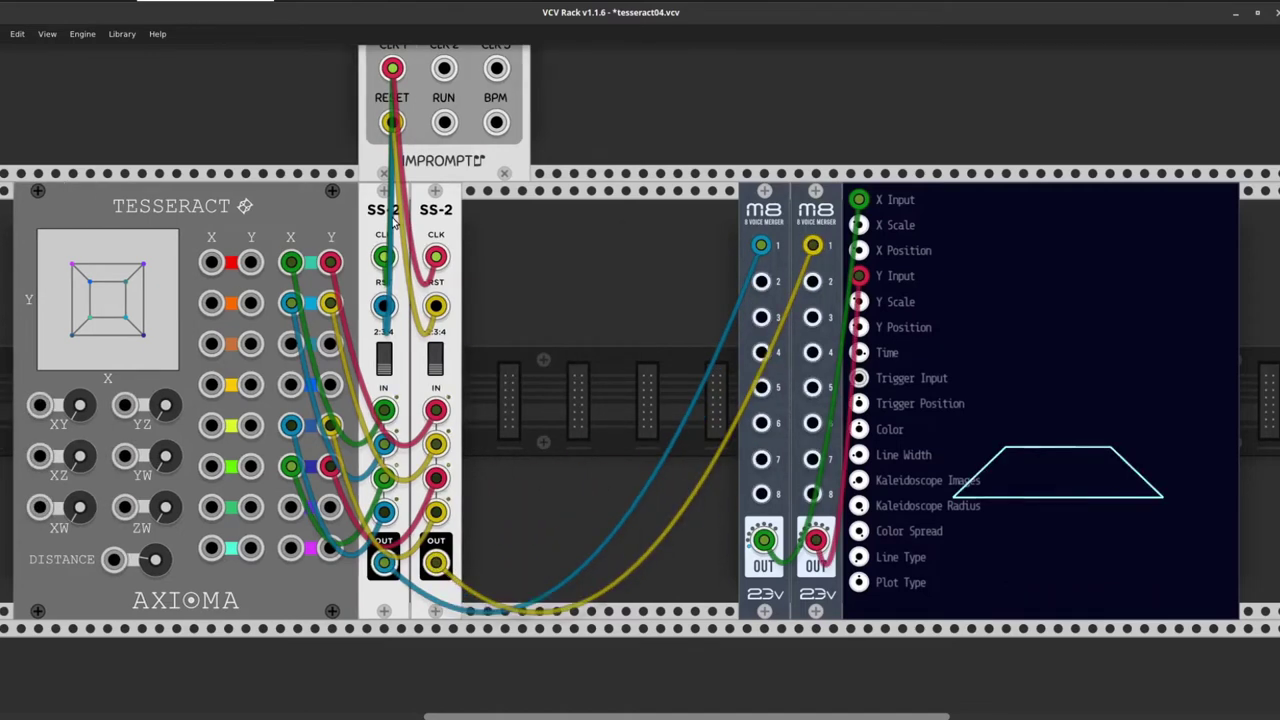
pyautogui.hotkey('ctrl', 'd')
pyautogui.hotkey('ctrl', 'd')
pyautogui.moveTo(392, 68); pyautogui.dragTo(539, 257)
pyautogui.moveTo(489, 303); pyautogui.dragTo(392, 122)
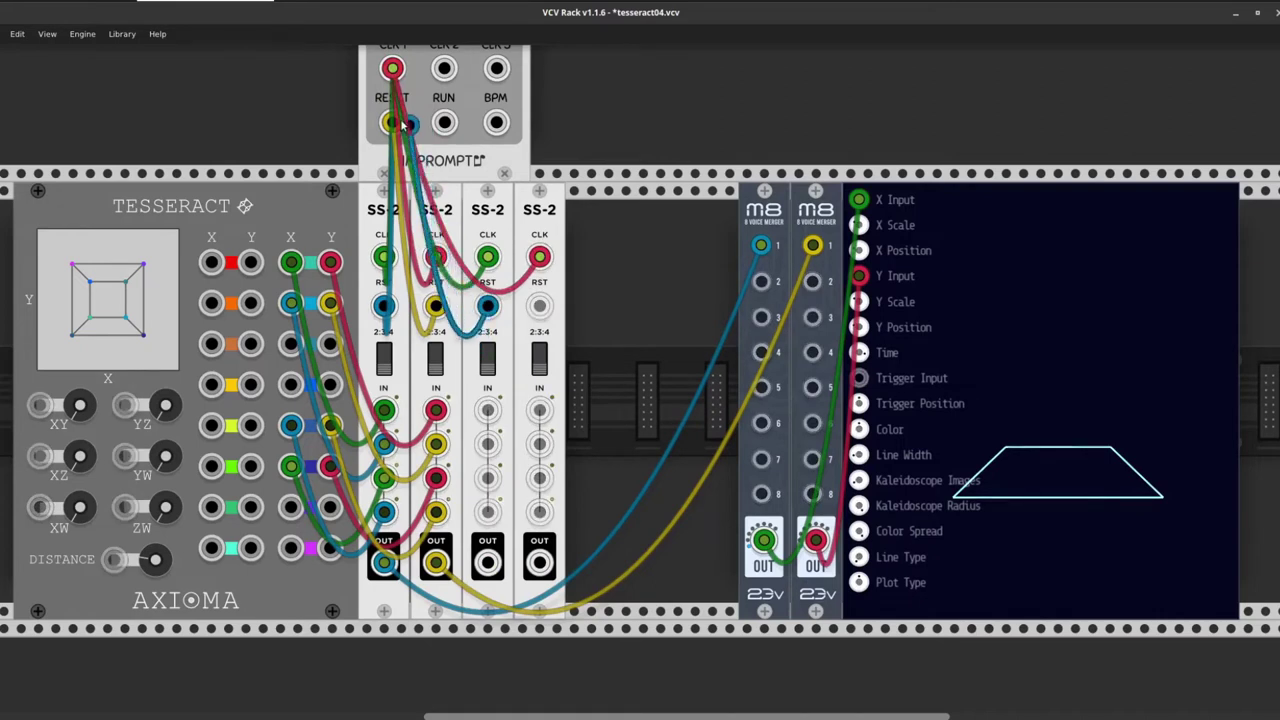
pyautogui.moveTo(539, 306); pyautogui.dragTo(392, 122)
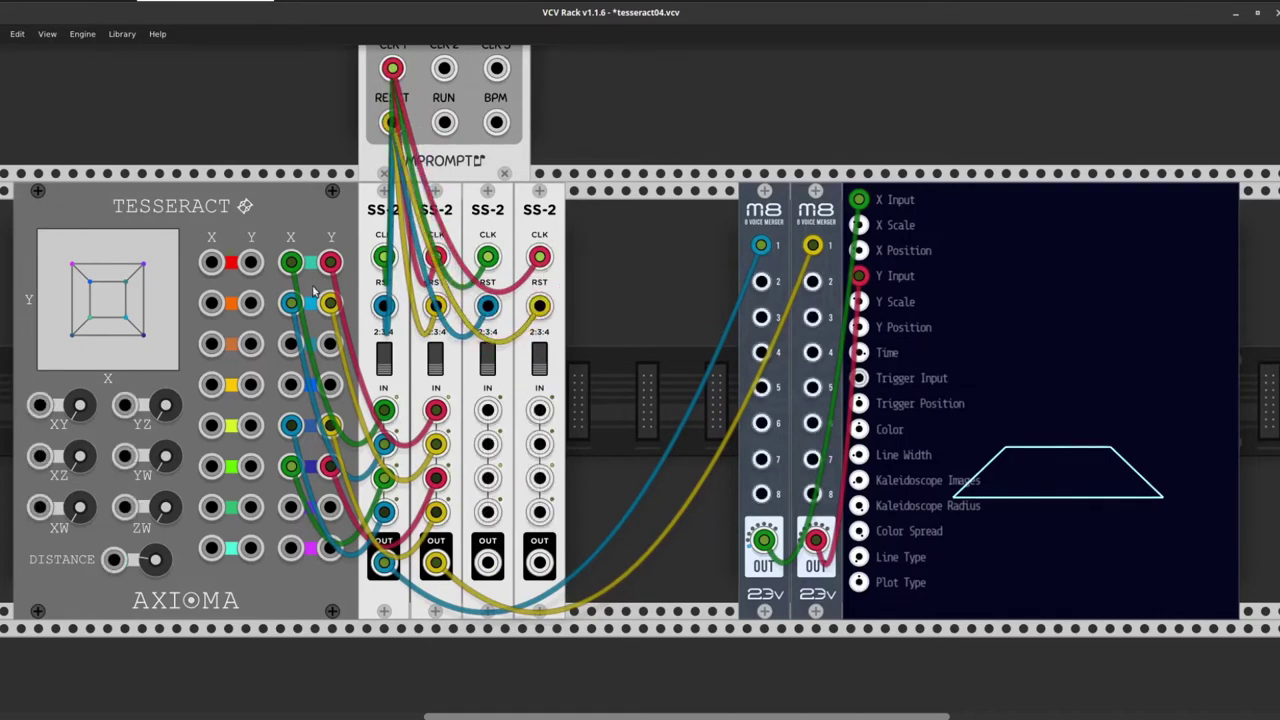
# Add more clocked SS-2 switches, patch Tesseract outputs through them into Merge8, and save
pyautogui.moveTo(290, 303); pyautogui.dragTo(487, 410)
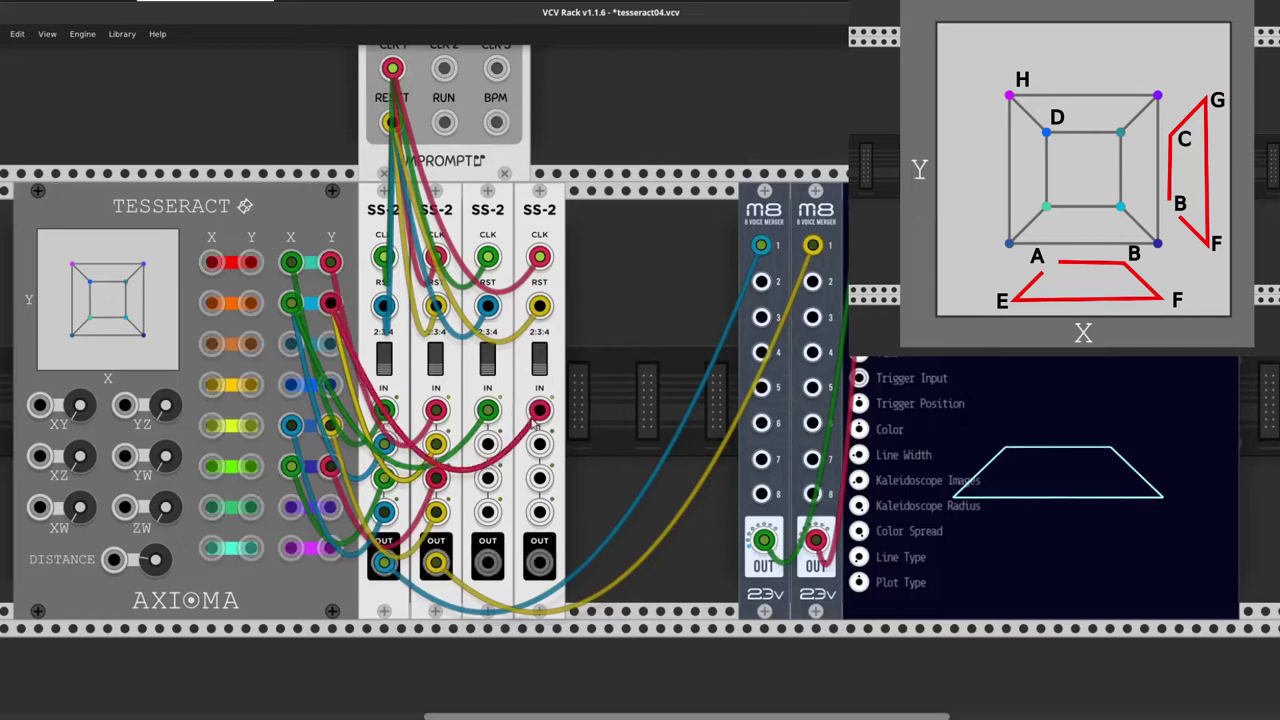
pyautogui.moveTo(539, 562); pyautogui.dragTo(815, 285)
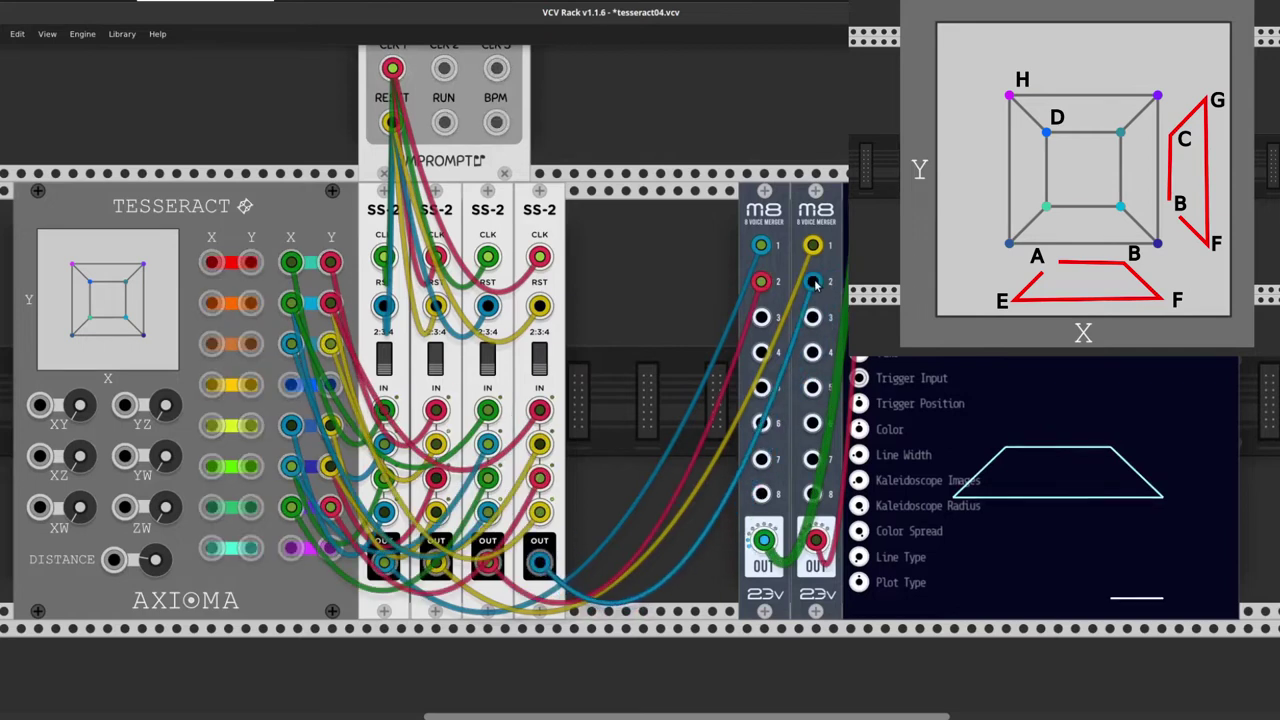
pyautogui.hotkey('ctrl', 'd')
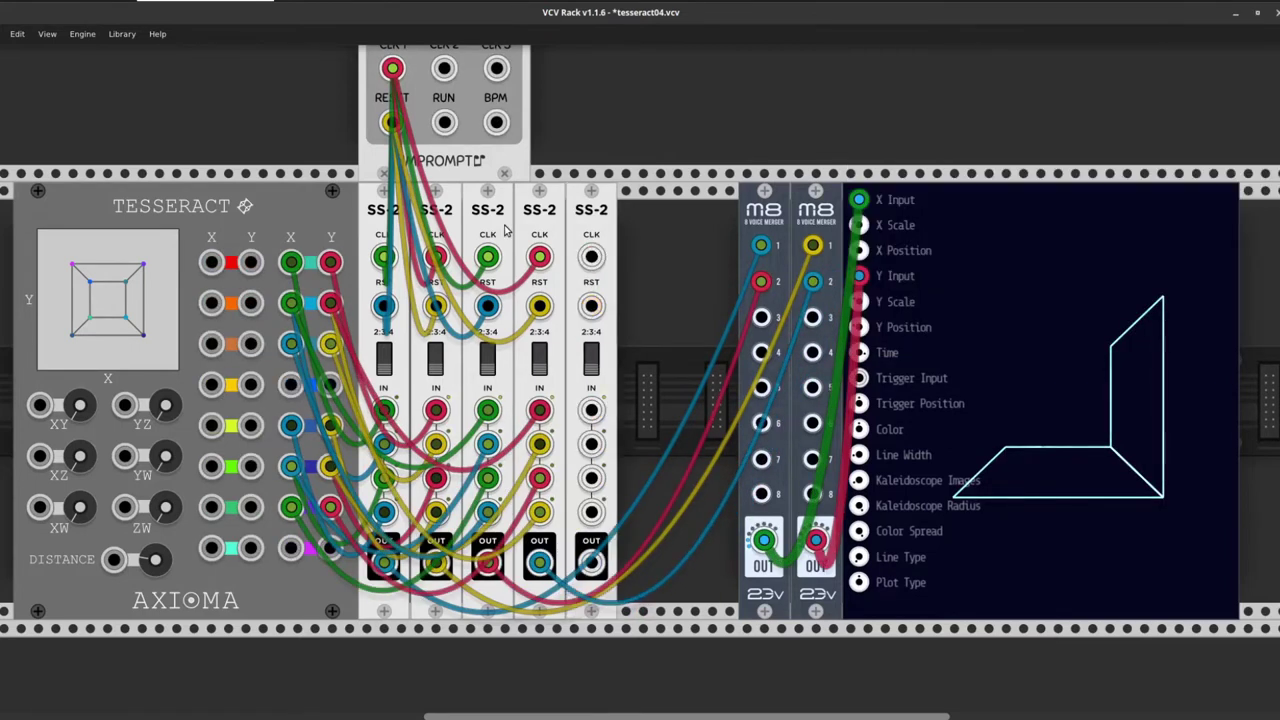
pyautogui.hotkey('ctrl', 'd')
pyautogui.moveTo(391, 68); pyautogui.dragTo(643, 257)
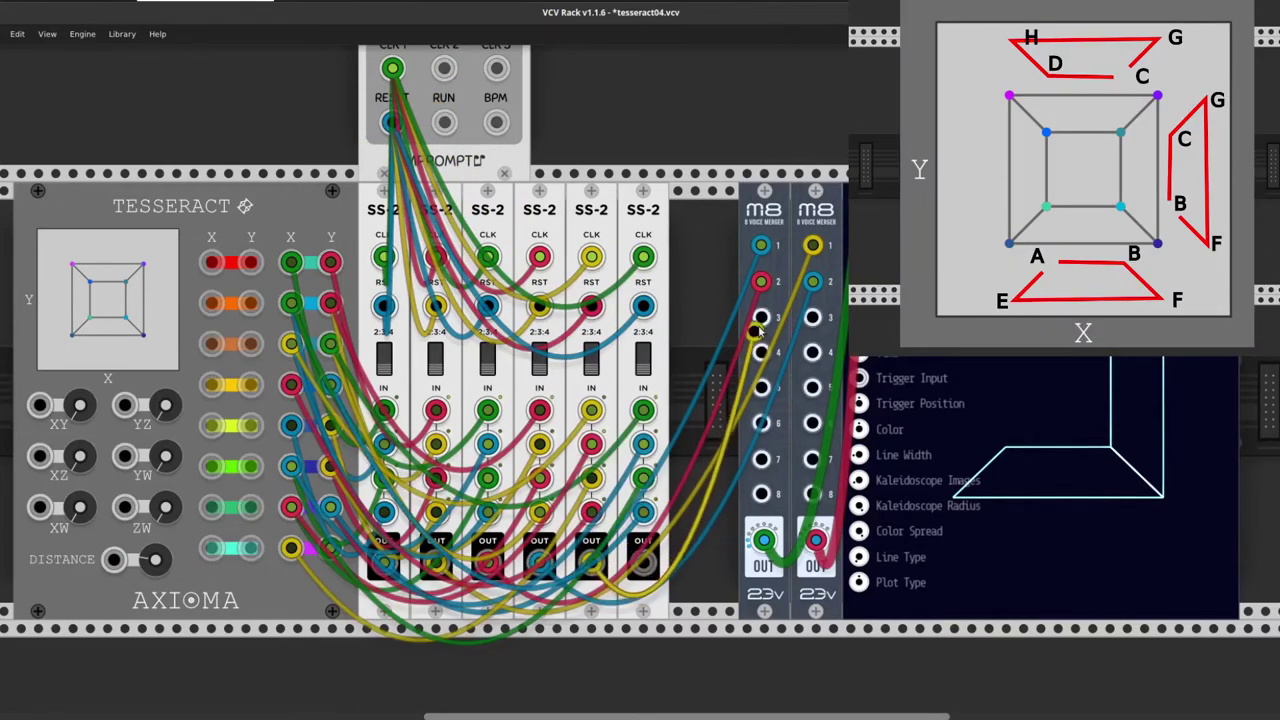
pyautogui.moveTo(812, 317); pyautogui.dragTo(645, 565)
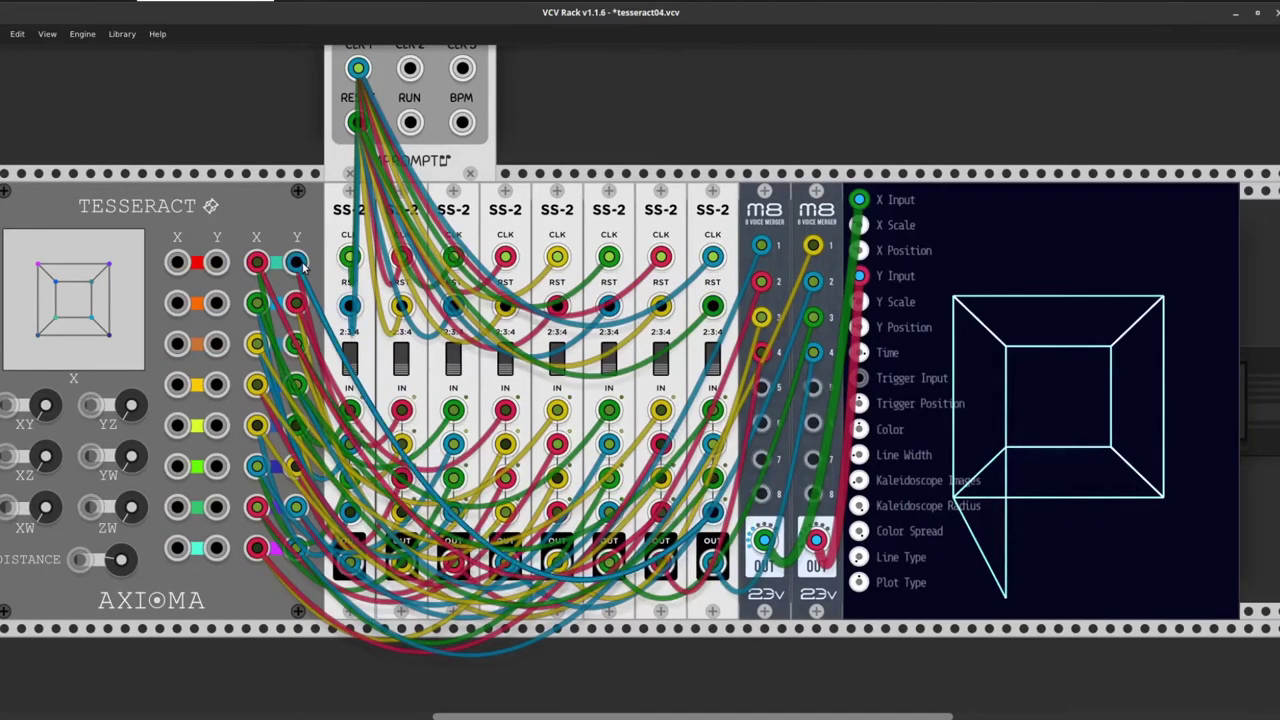
pyautogui.hotkey('ctrl', 's')
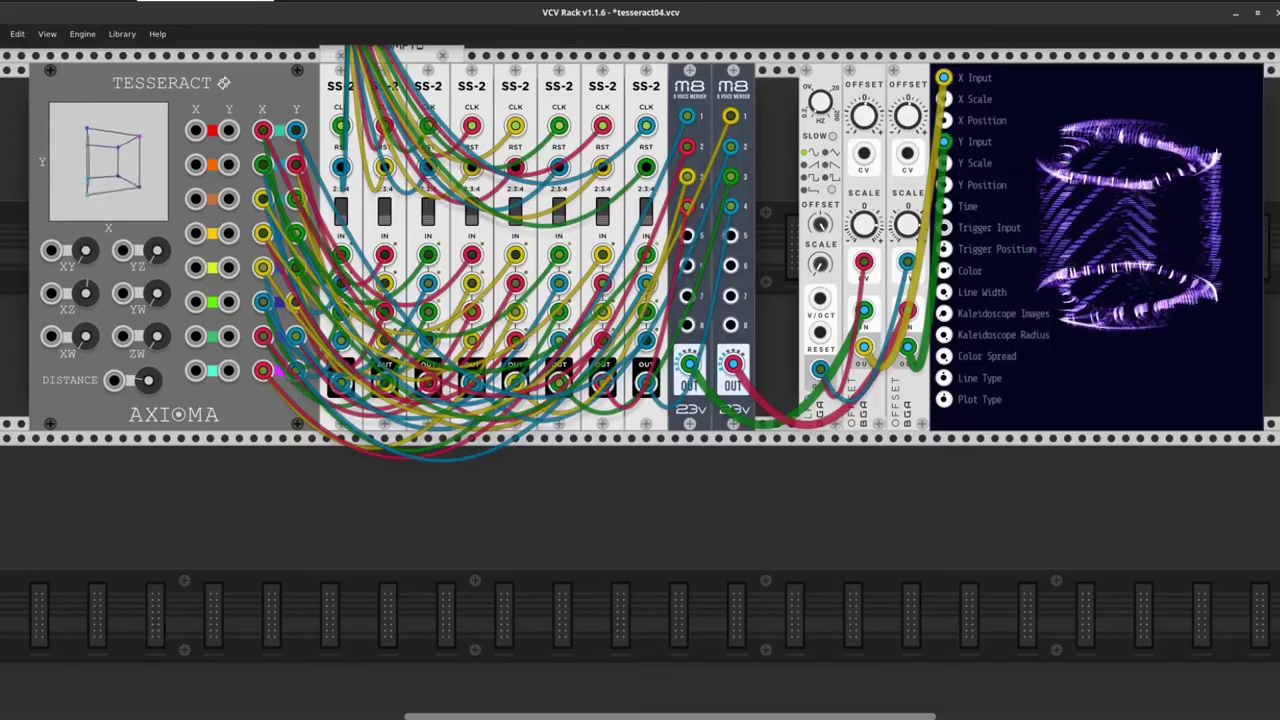
# Zoom in on the rack to view the modulated cube
pyautogui.scroll(3, 947, 381)
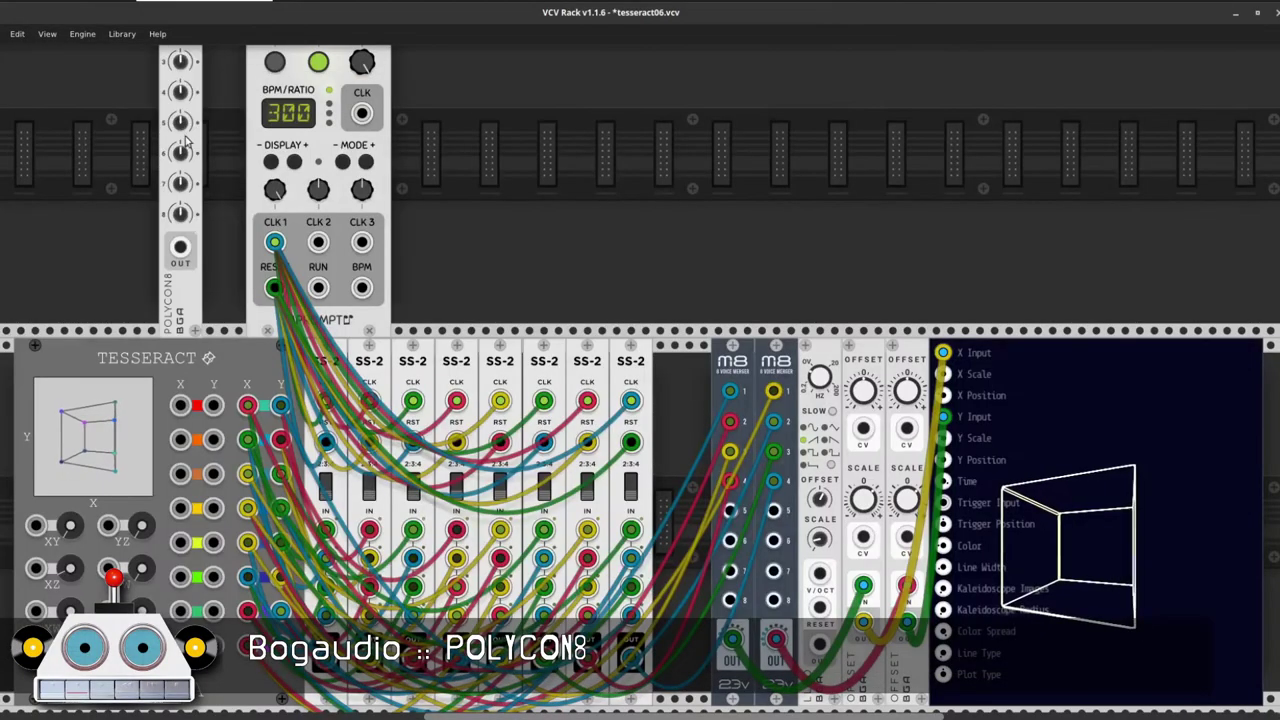
# Place POLYCON8 beside the Merge8s and set its number of polyphony channels
pyautogui.moveTo(190, 140); pyautogui.dragTo(698, 435)
pyautogui.rightClick(690, 540)
pyautogui.moveTo(711, 696)
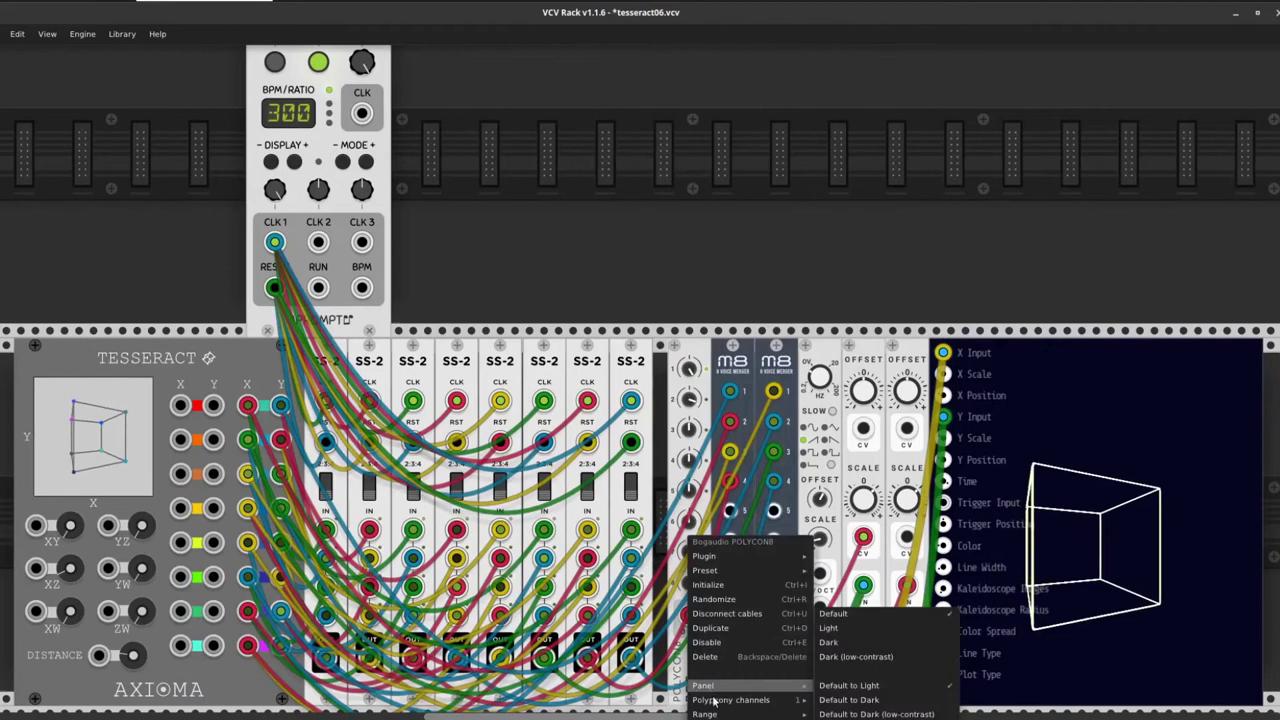
pyautogui.click(834, 662)
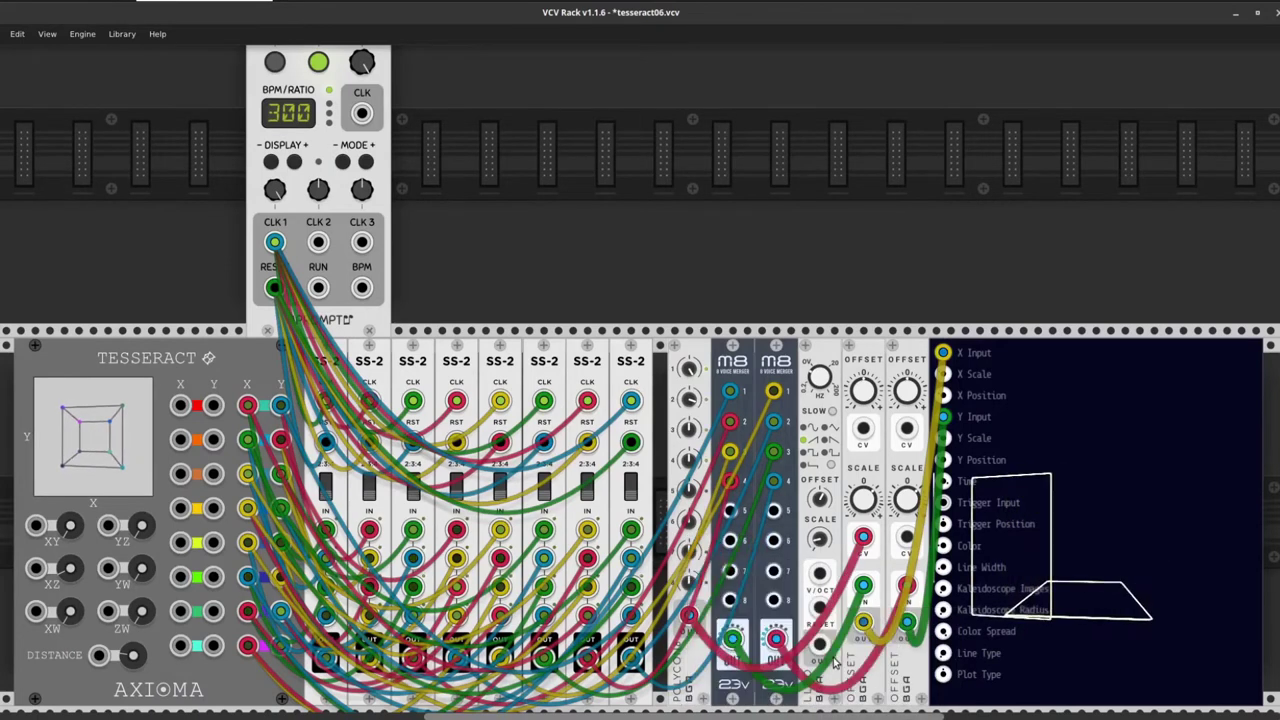
# Move the red LFO cable to the Offset's offset CV input and add a Bogaudio 8FO module
pyautogui.moveTo(862, 537); pyautogui.dragTo(863, 430)
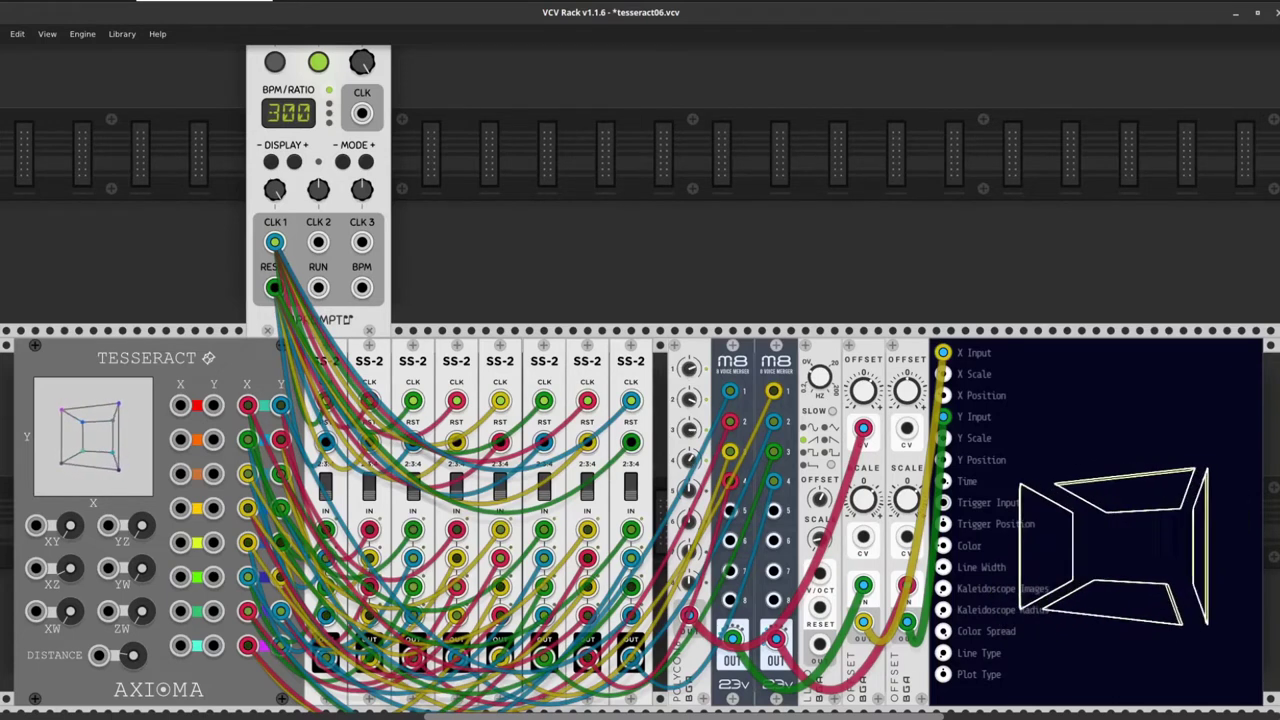
pyautogui.press('Return')
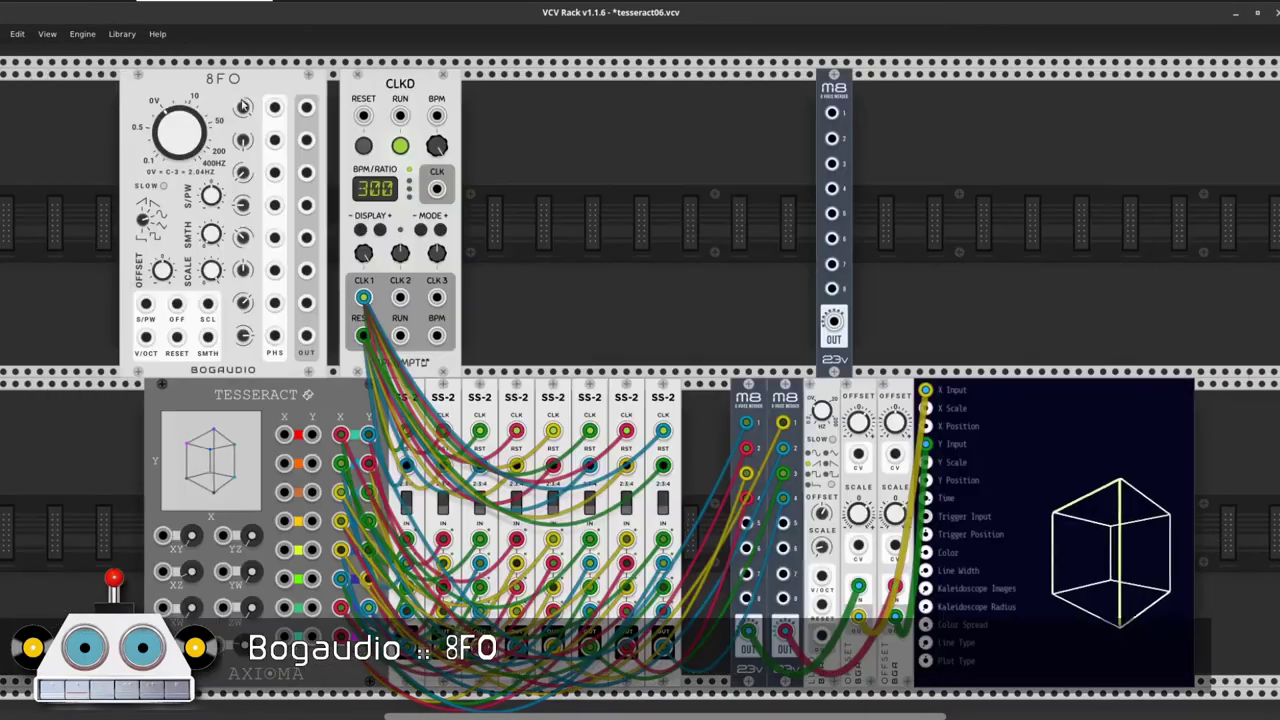
# Place the 8FO by the top Merge8, wire outputs 1, 3, 5, 7 to its inputs 1–4, and cable Merge8 out toward the Offsets
pyautogui.click(657, 122)
pyautogui.scroll(3, 657, 122)
pyautogui.moveTo(607, 158); pyautogui.dragTo(668, 167)
pyautogui.moveTo(607, 267); pyautogui.dragTo(672, 210)
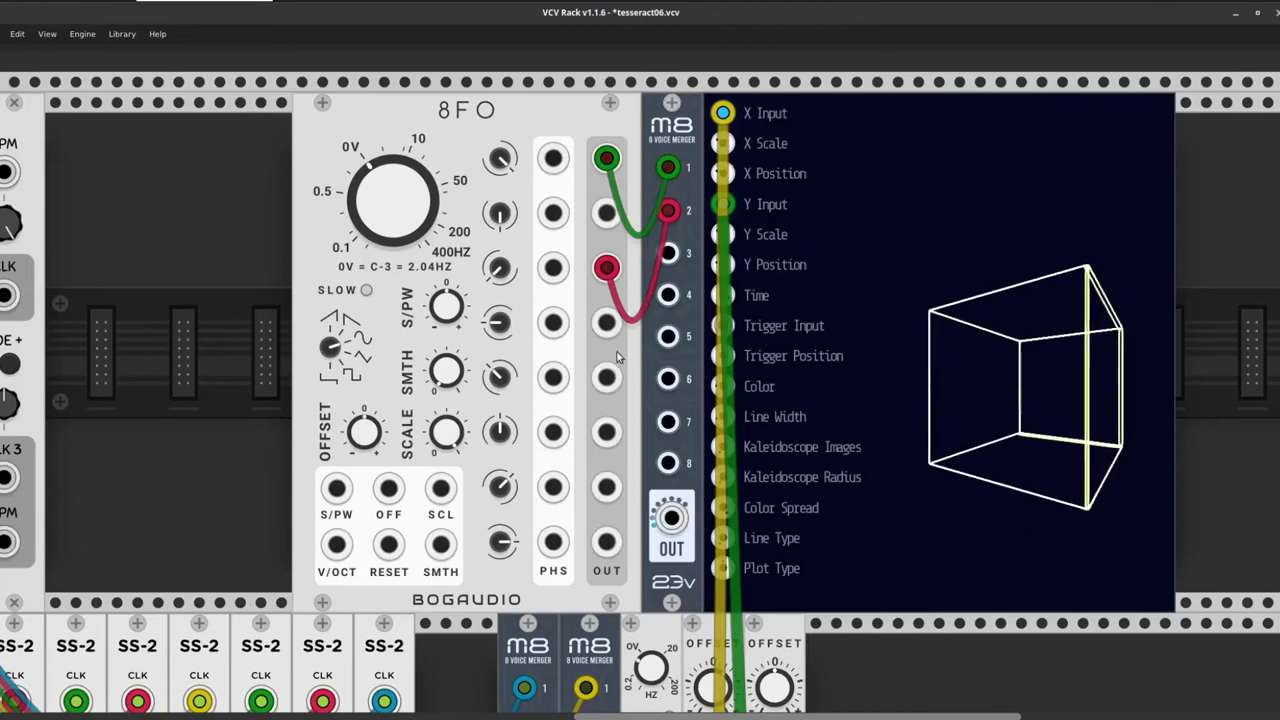
pyautogui.moveTo(606, 376); pyautogui.dragTo(668, 253)
pyautogui.moveTo(606, 486); pyautogui.dragTo(668, 294)
pyautogui.scroll(-2, 671, 392)
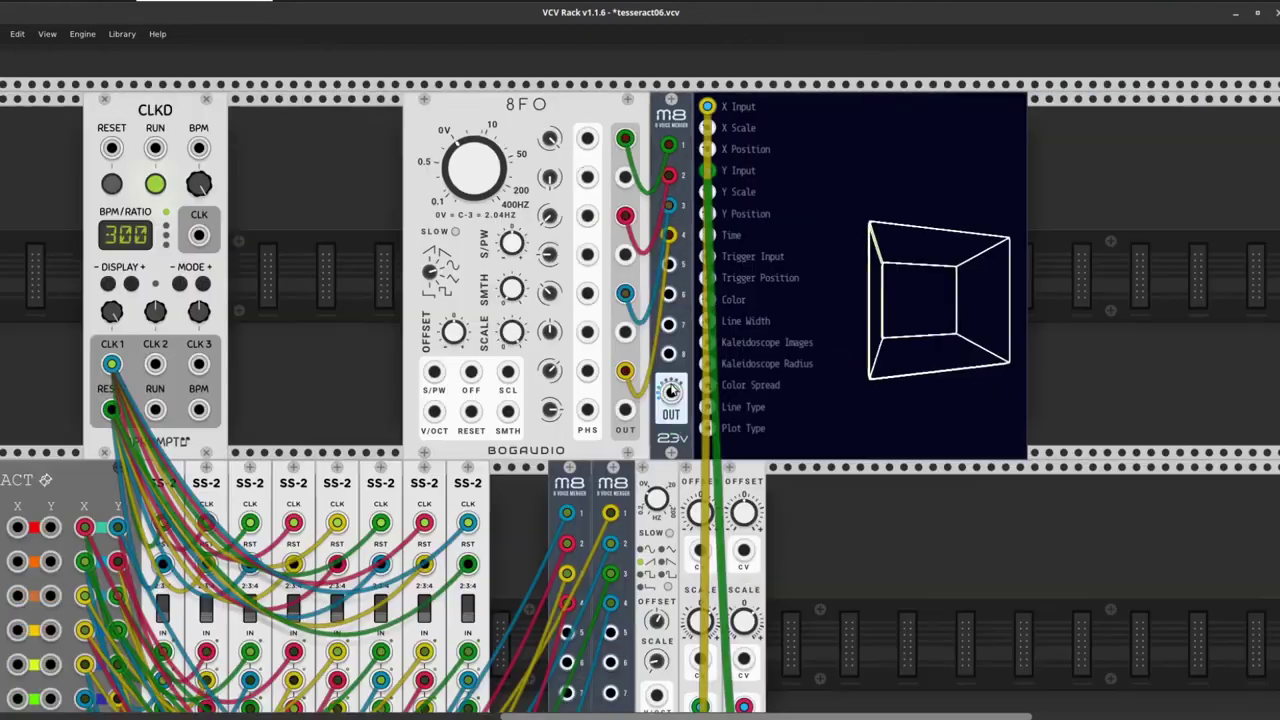
pyautogui.moveTo(671, 392); pyautogui.dragTo(701, 549)
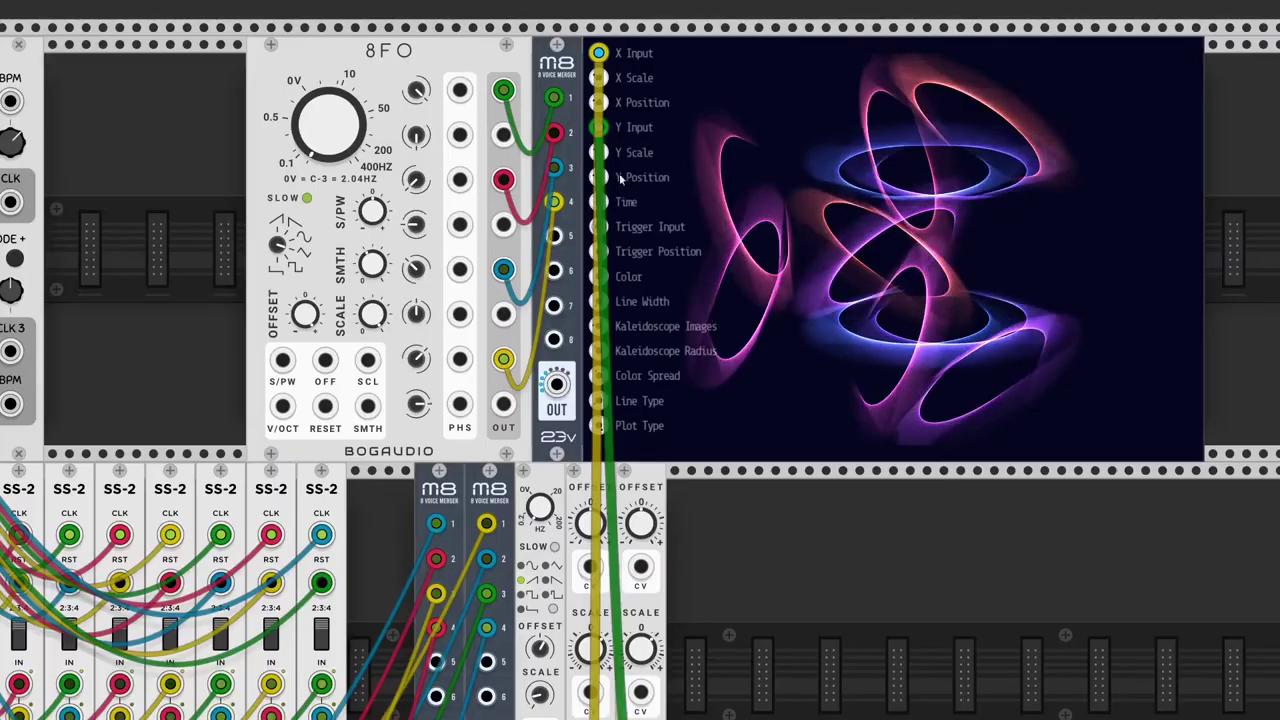
# Nudge the scope module slightly to the right by dragging its panel
pyautogui.moveTo(594, 291)
pyautogui.mouseDown()
pyautogui.moveTo(604, 236)
pyautogui.moveTo(592, 302)
pyautogui.mouseUp()
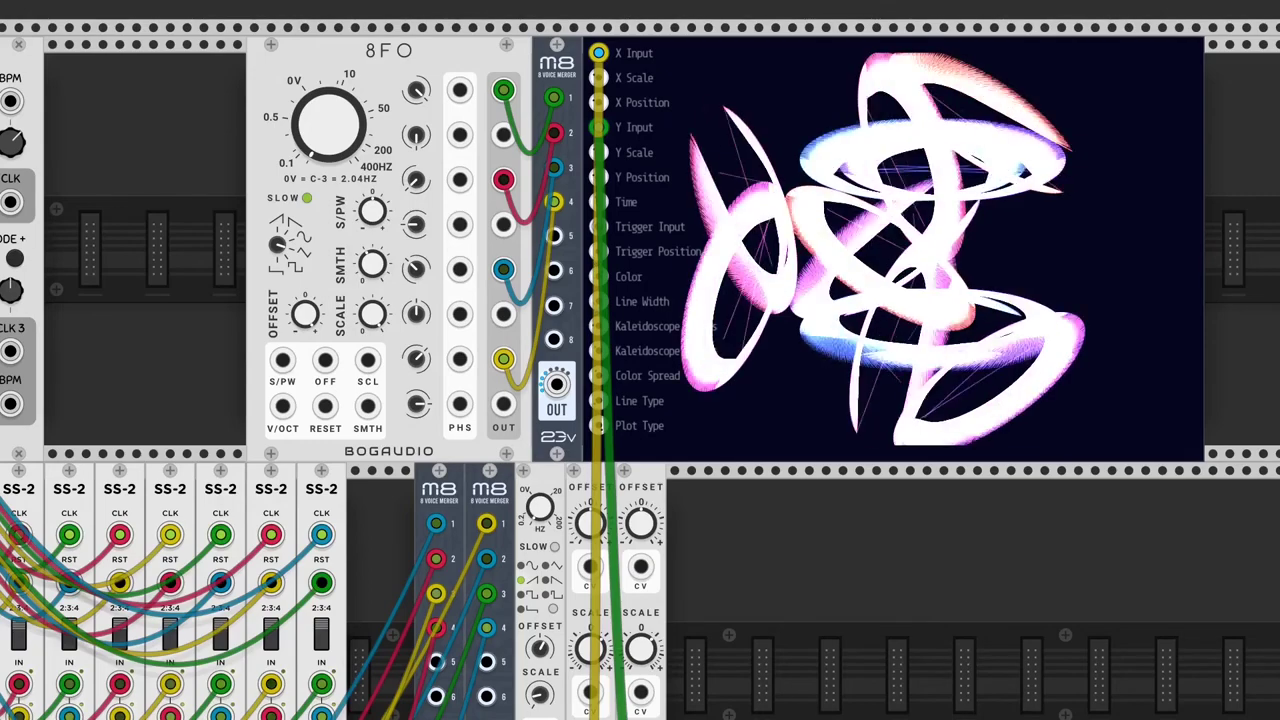